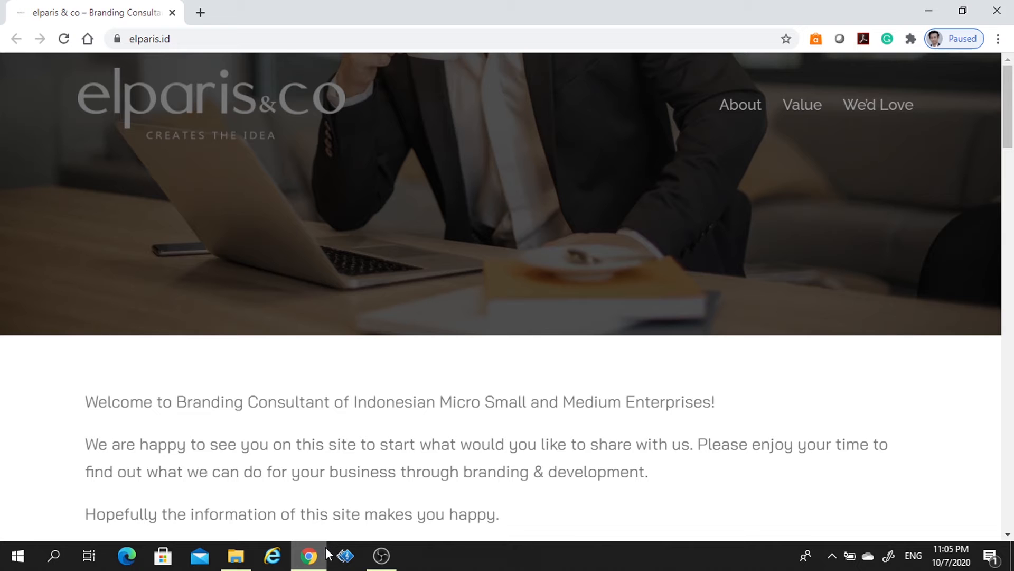
Step: Open a new browser tab and go from the Google apps list to the page of all Google products
{"action": "mouse_move", "coordinate": [321, 556]}
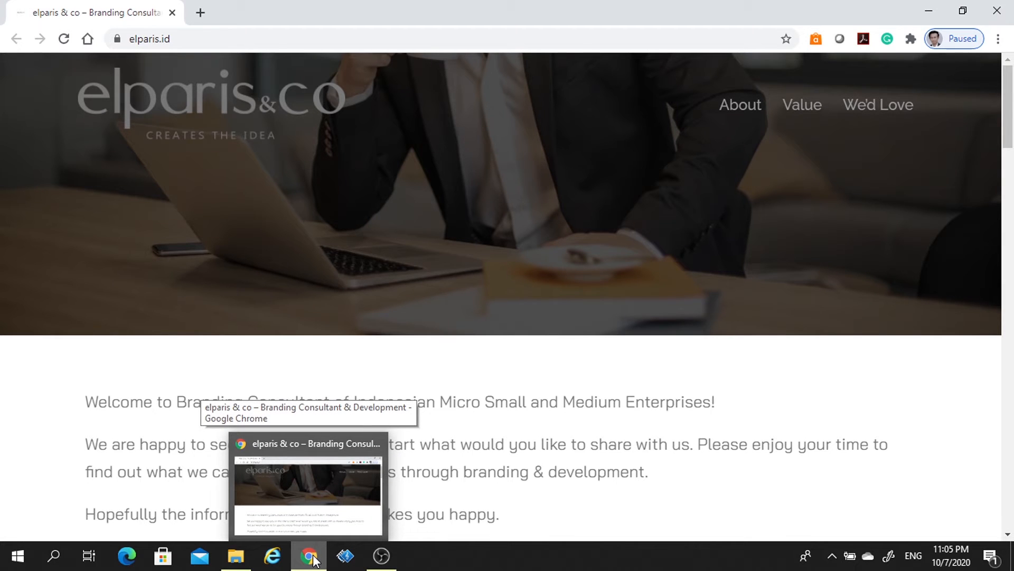
{"action": "left_click", "coordinate": [315, 558]}
{"action": "left_click", "coordinate": [314, 557]}
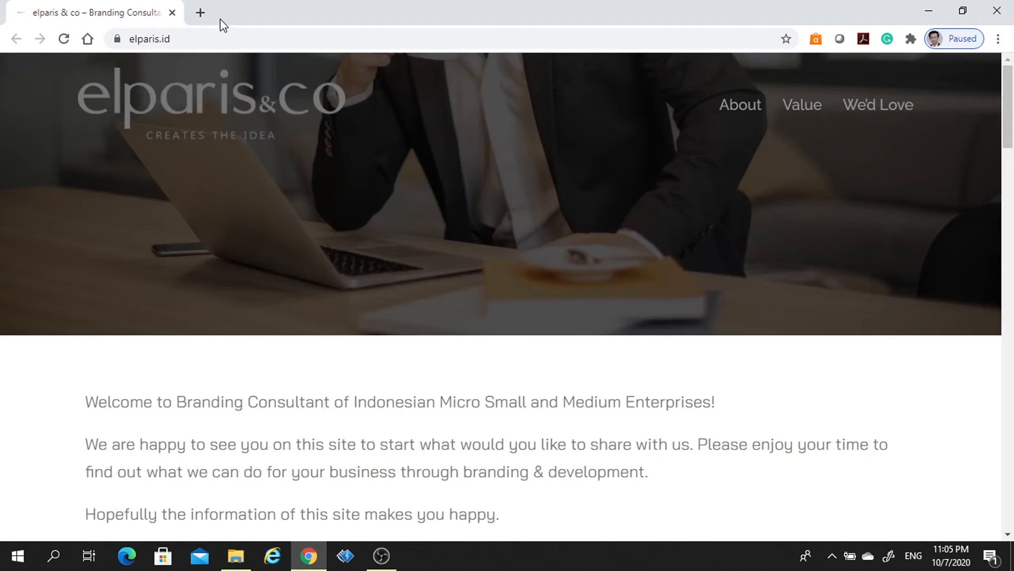
{"action": "left_click", "coordinate": [200, 13]}
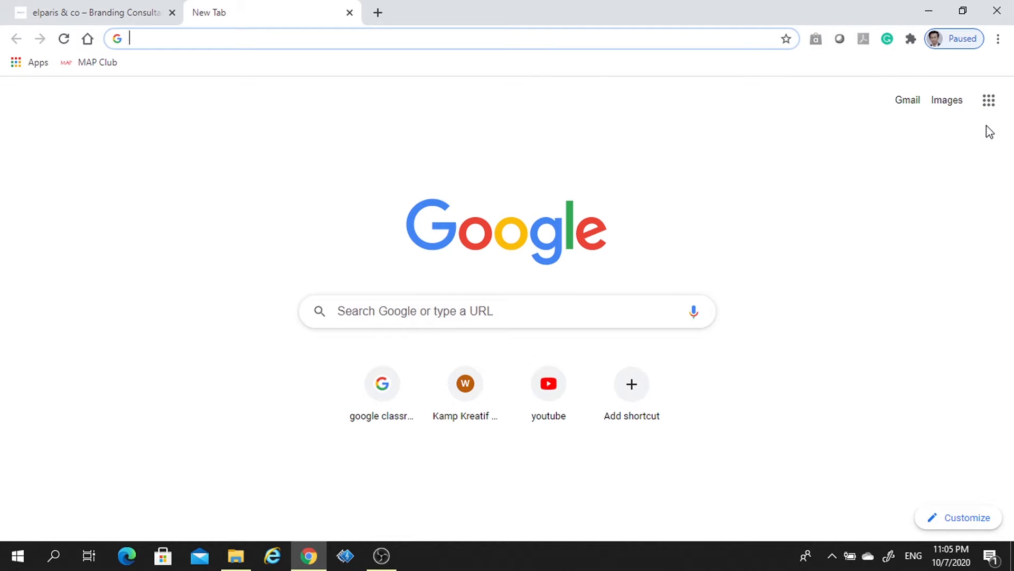
{"action": "left_click", "coordinate": [989, 103]}
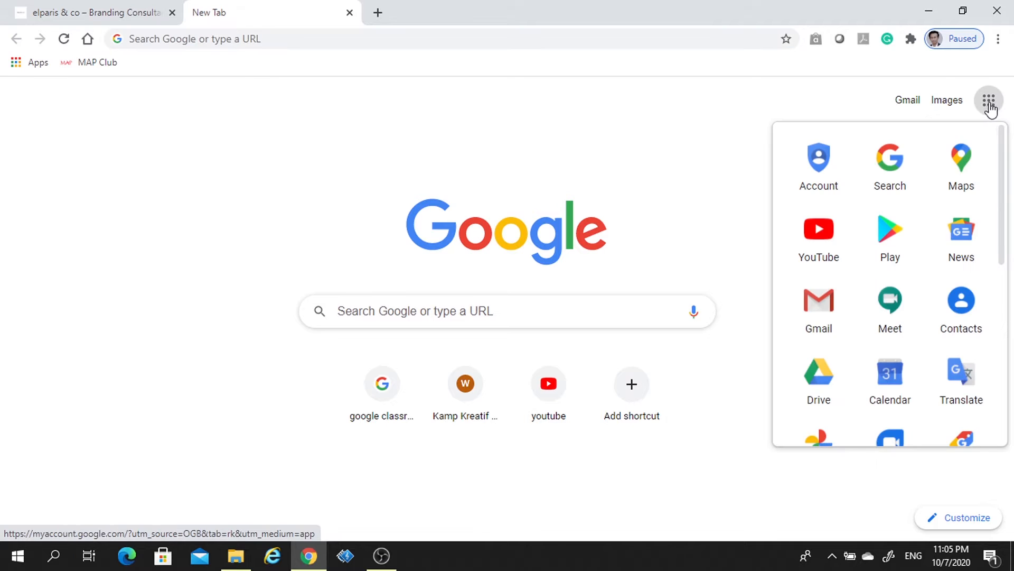
{"action": "scroll", "coordinate": [922, 344], "scroll_direction": "down", "scroll_amount": 6}
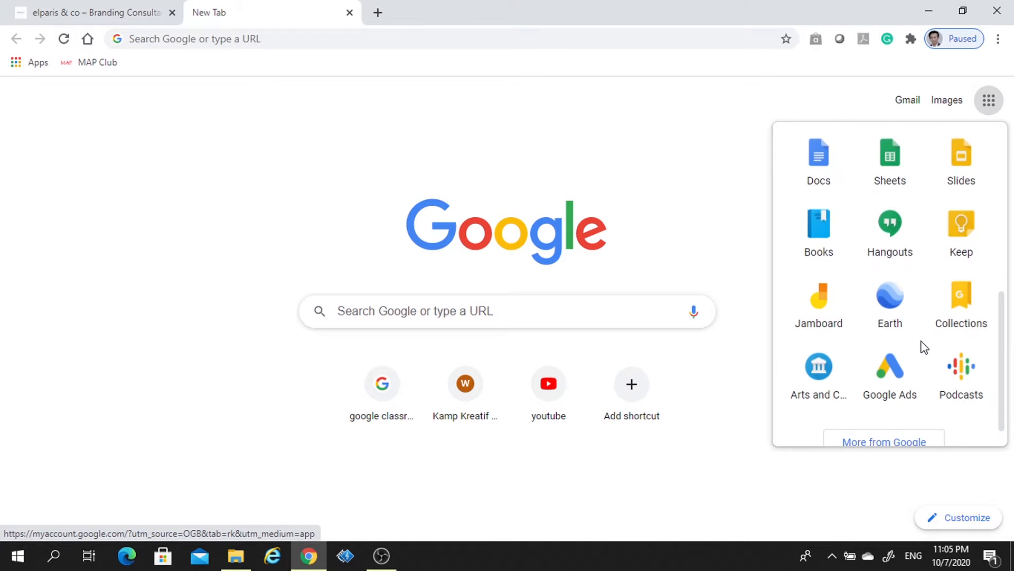
{"action": "left_click", "coordinate": [878, 421]}
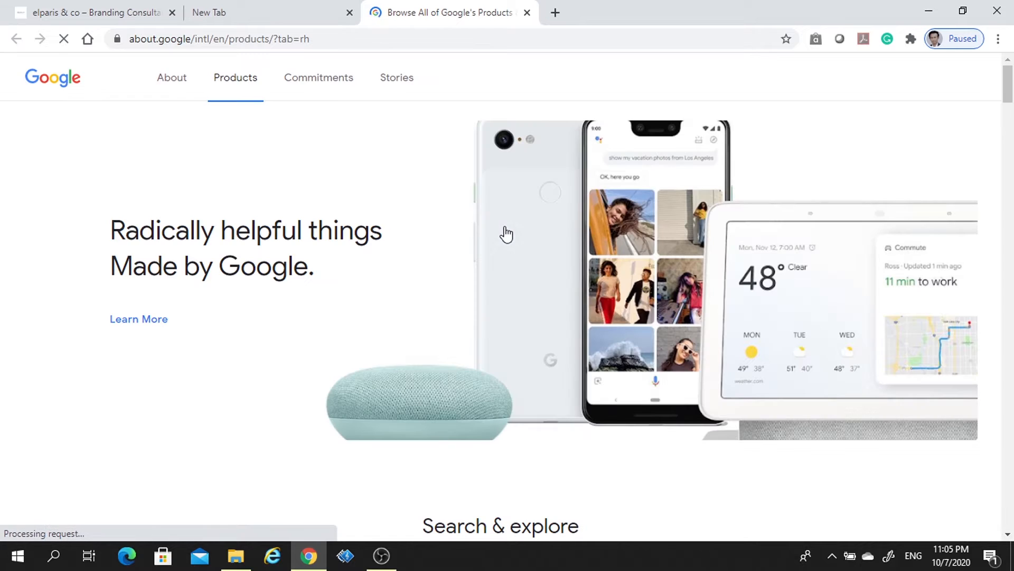
Step: Find Google Classroom among all the listed Google products and open it
{"action": "scroll", "coordinate": [284, 306], "scroll_direction": "down", "scroll_amount": 10}
{"action": "scroll", "coordinate": [361, 304], "scroll_direction": "down", "scroll_amount": 15}
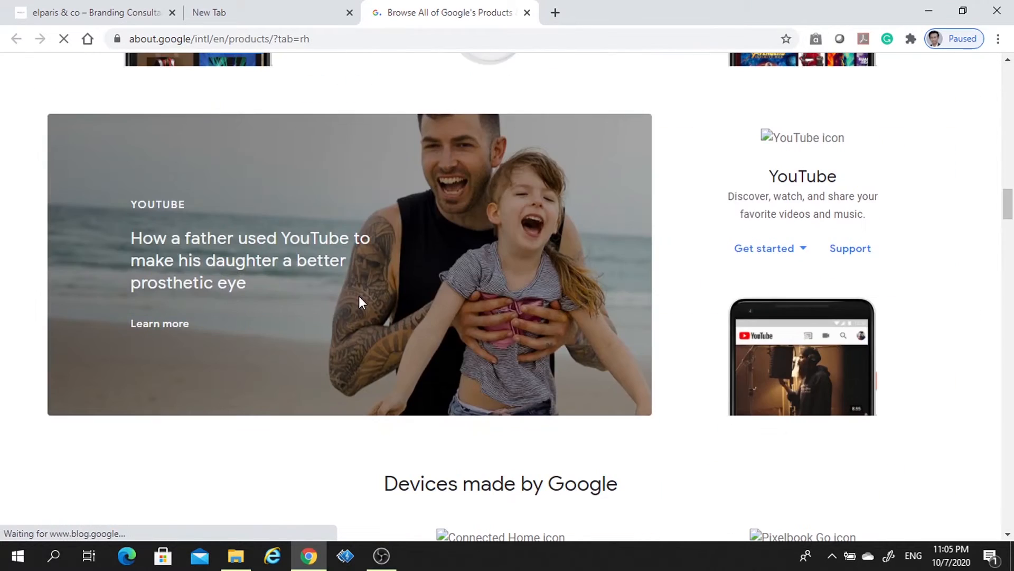
{"action": "scroll", "coordinate": [363, 302], "scroll_direction": "down", "scroll_amount": 15}
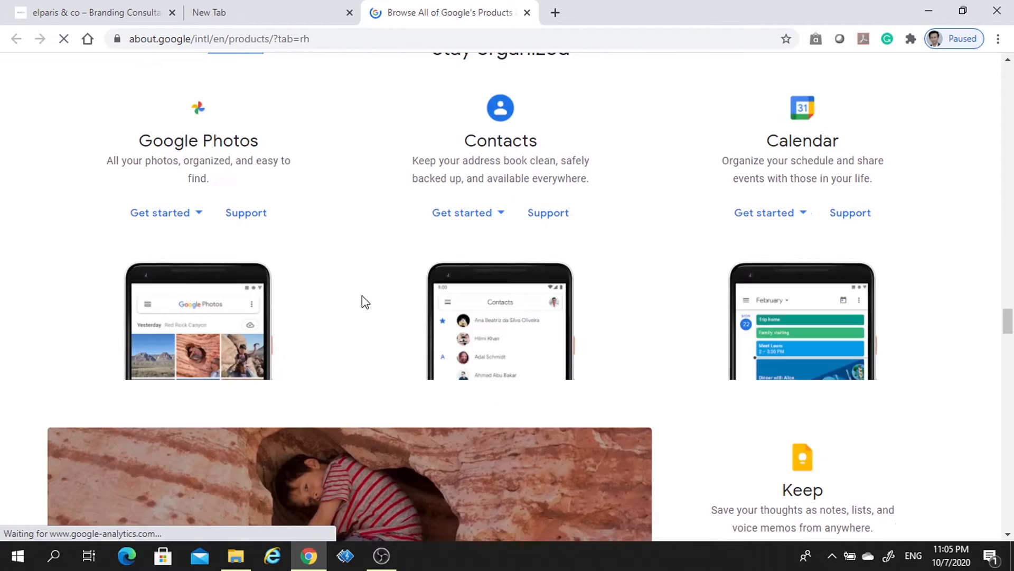
{"action": "scroll", "coordinate": [365, 299], "scroll_direction": "down", "scroll_amount": 15}
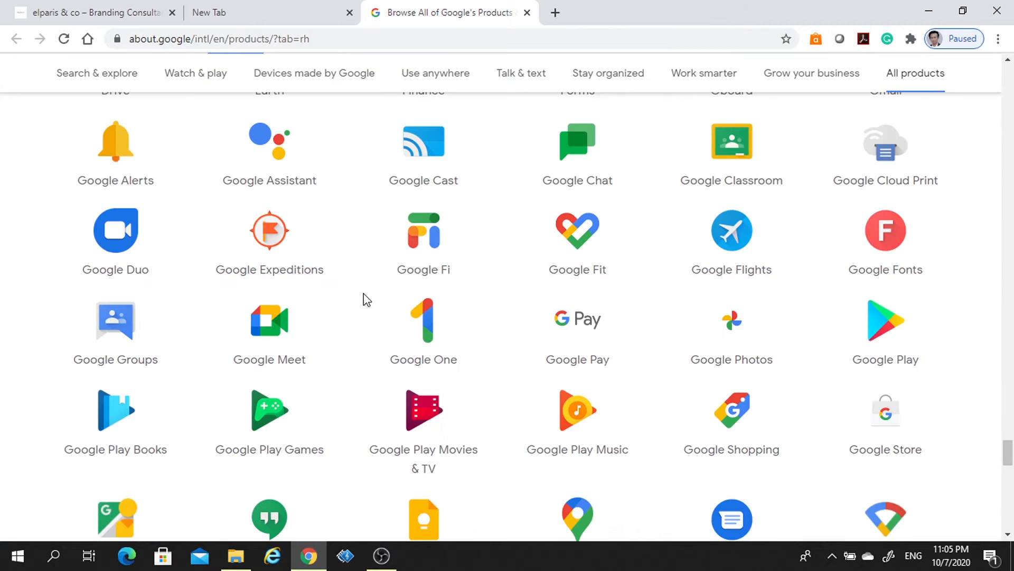
{"action": "scroll", "coordinate": [756, 211], "scroll_direction": "up", "scroll_amount": 2}
{"action": "left_click", "coordinate": [732, 237]}
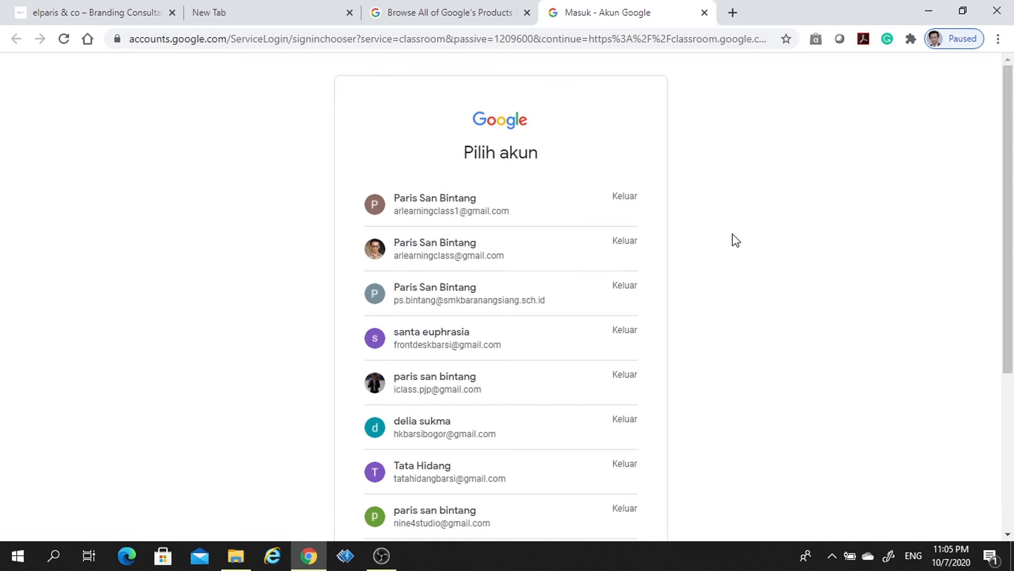
Step: Sign in to Google Classroom with the first listed account by entering the account password
{"action": "left_click", "coordinate": [421, 218]}
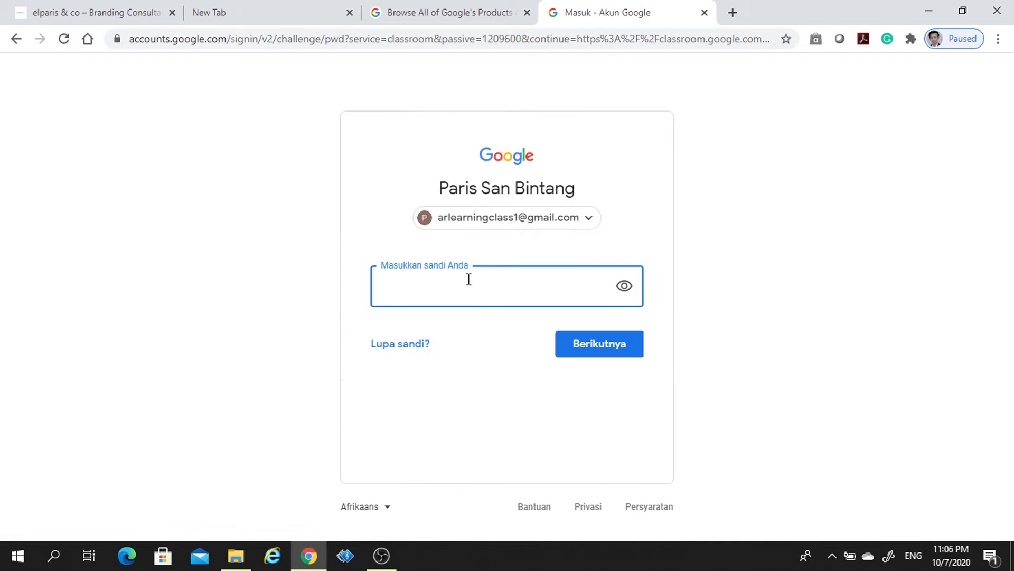
{"action": "key", "text": "ctrl+v"}
{"action": "left_click", "coordinate": [603, 347]}
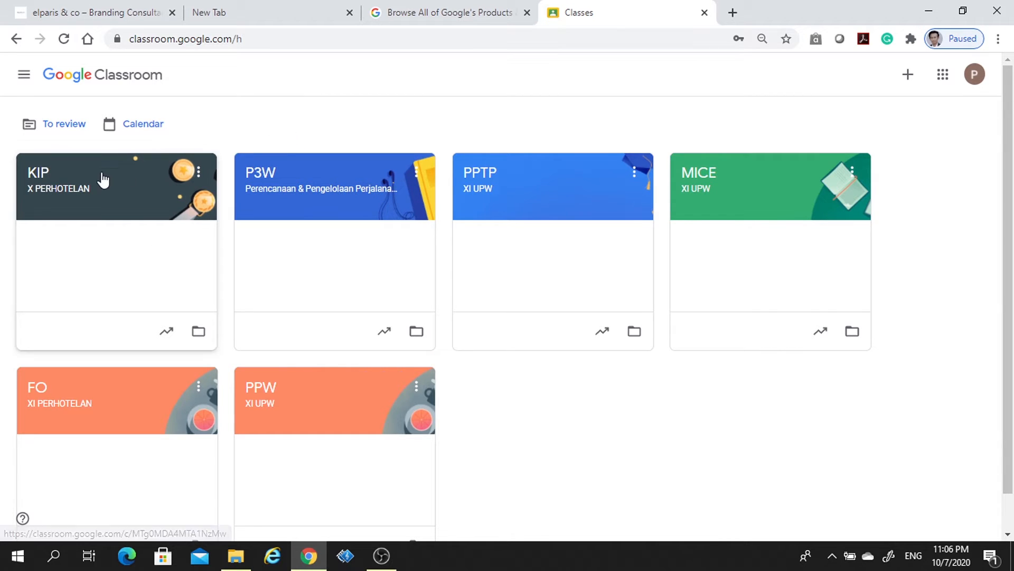
Step: Add a topic named ABSENSI to the classwork of the KIP X PERHOTELAN class
{"action": "left_click", "coordinate": [30, 175]}
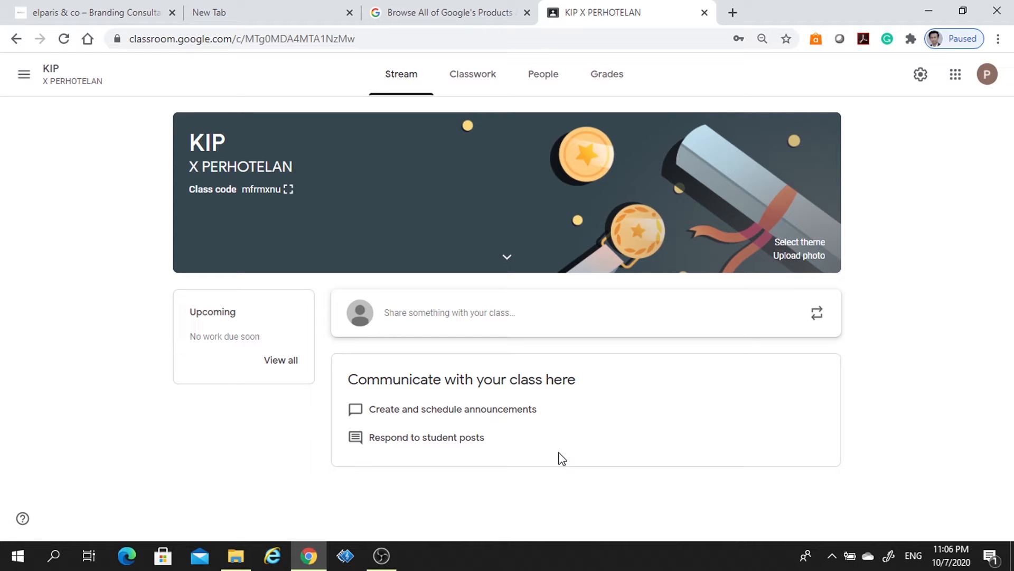
{"action": "left_click", "coordinate": [473, 85]}
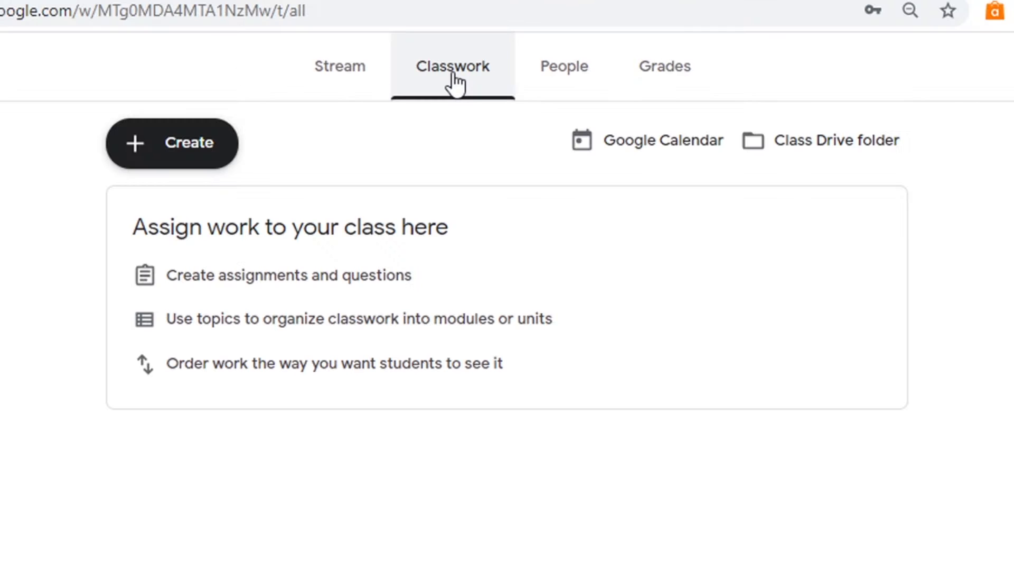
{"action": "left_click", "coordinate": [142, 153]}
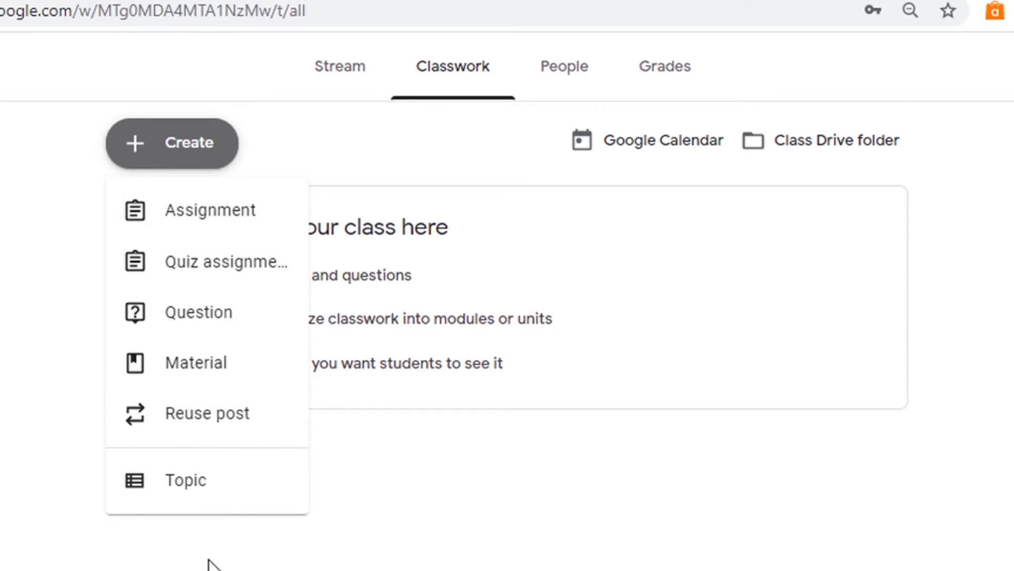
{"action": "left_click", "coordinate": [147, 494]}
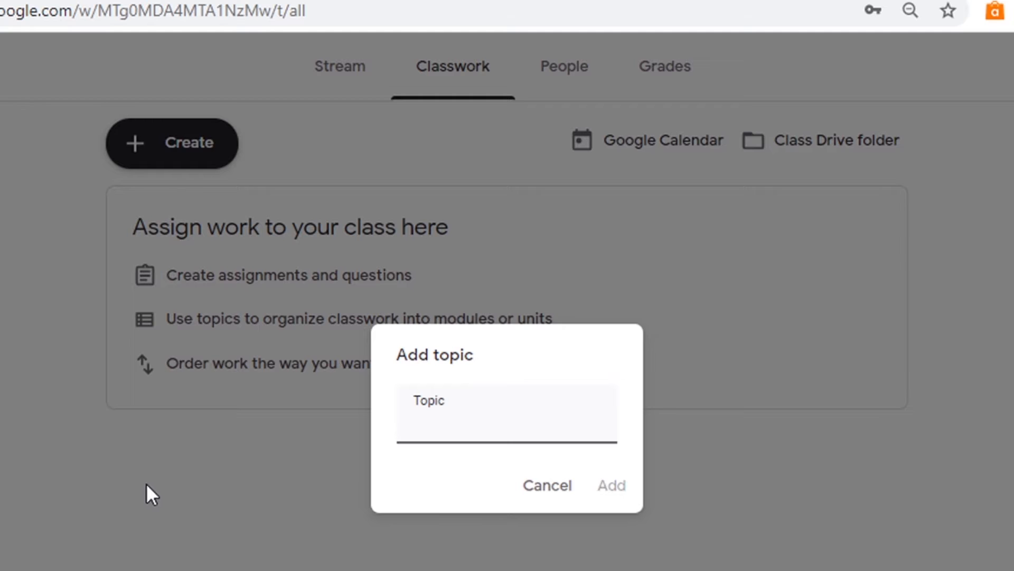
{"action": "type", "text": "a"}
{"action": "key", "text": "BackSpace"}
{"action": "type", "text": "ABSENS"}
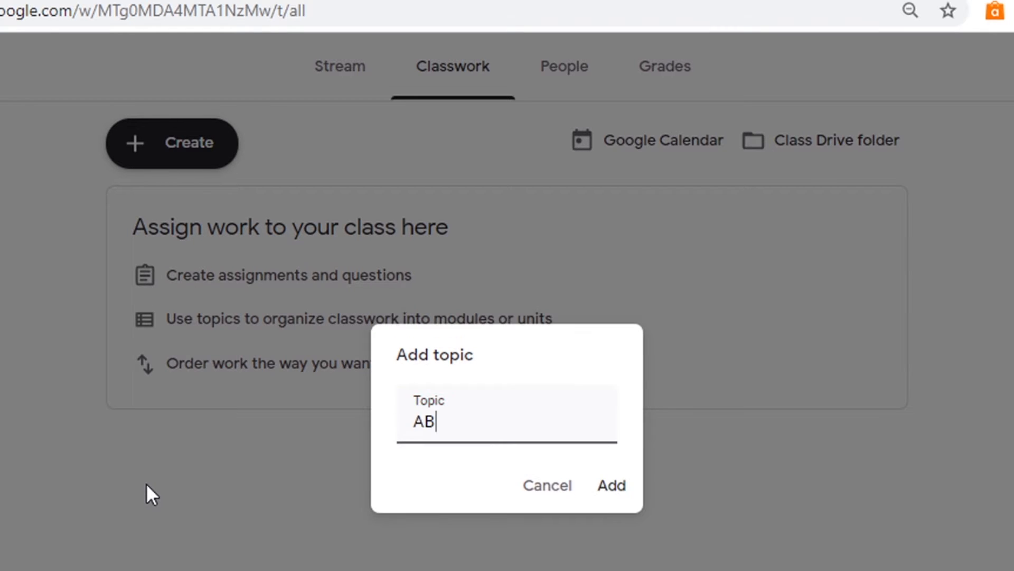
{"action": "type", "text": "I"}
{"action": "left_click", "coordinate": [611, 486]}
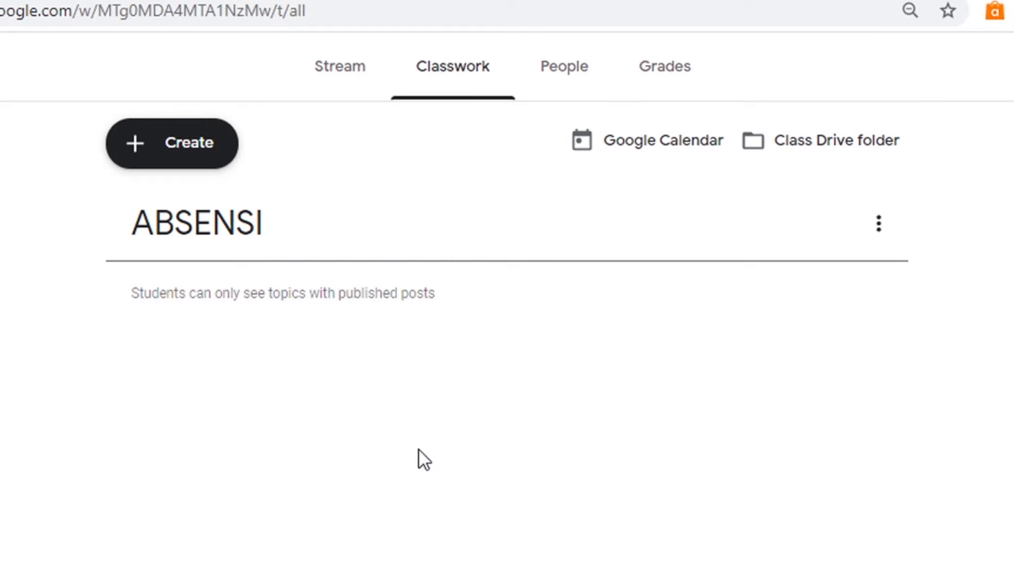
Step: Create a new classwork material with the title "Absensi Kelas X"
{"action": "left_click", "coordinate": [141, 150]}
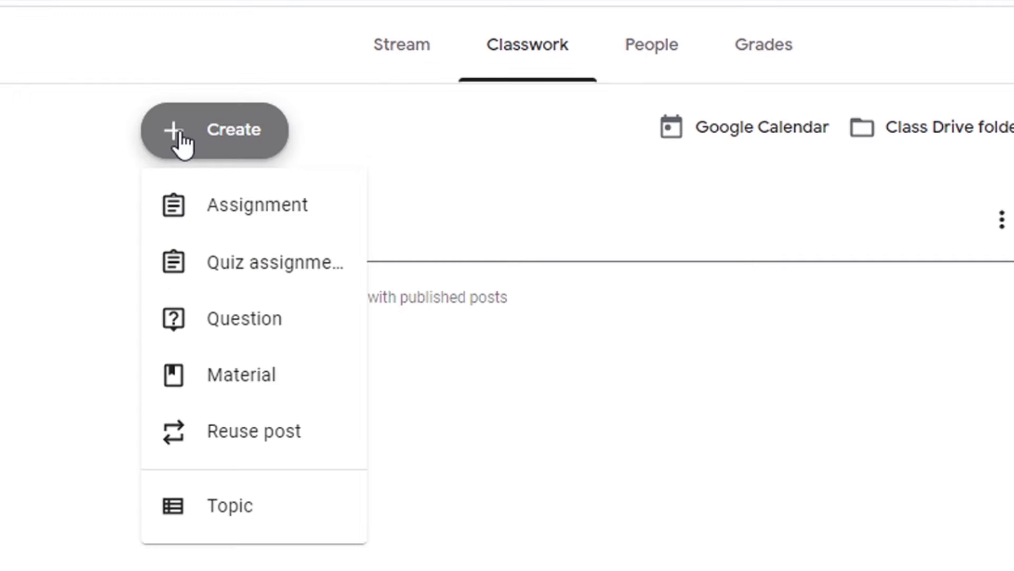
{"action": "left_click", "coordinate": [296, 386]}
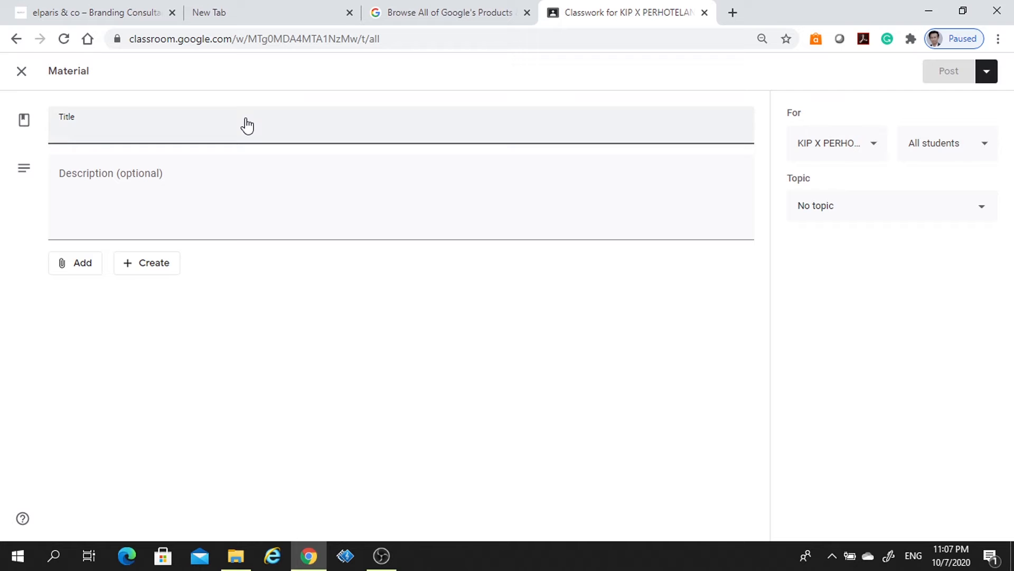
{"action": "type", "text": "a"}
{"action": "key", "text": "BackSpace"}
{"action": "type", "text": "Absensi "}
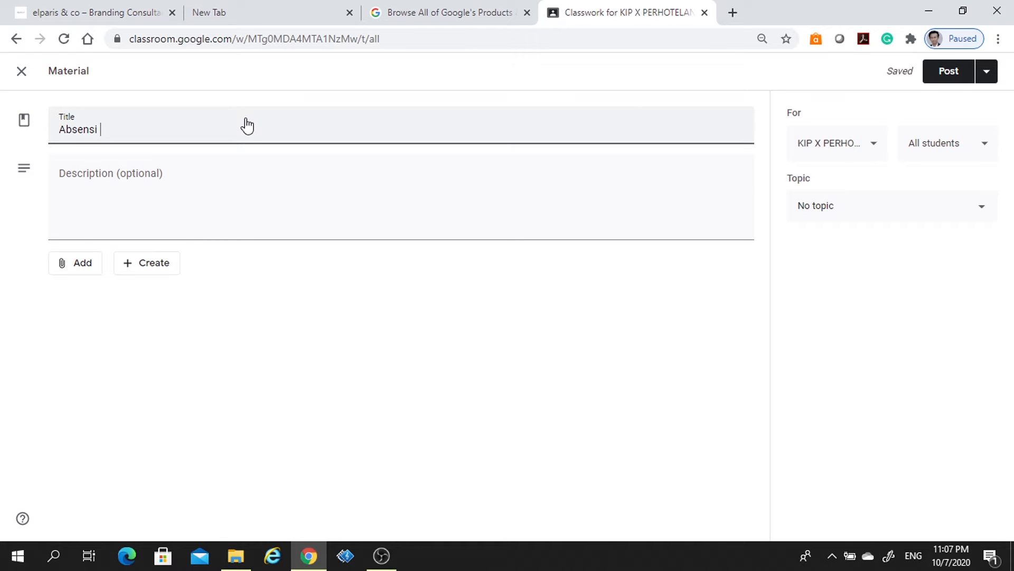
{"action": "type", "text": "Kelas X"}
Step: Enter the material's description "Silahkan mengisi absensi sebelum pelajaran dimulai"
{"action": "left_click", "coordinate": [223, 183]}
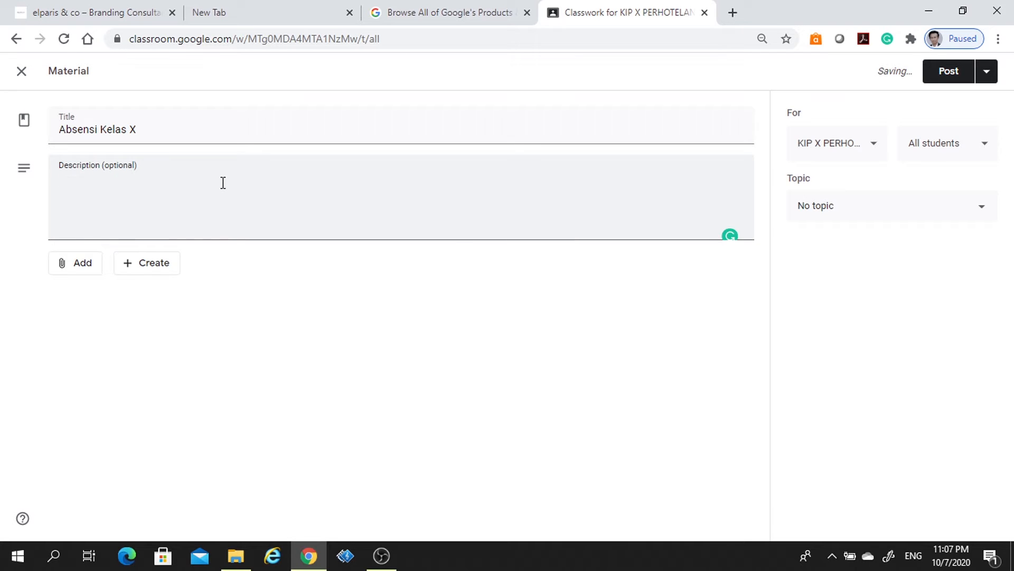
{"action": "type", "text": "Sila"}
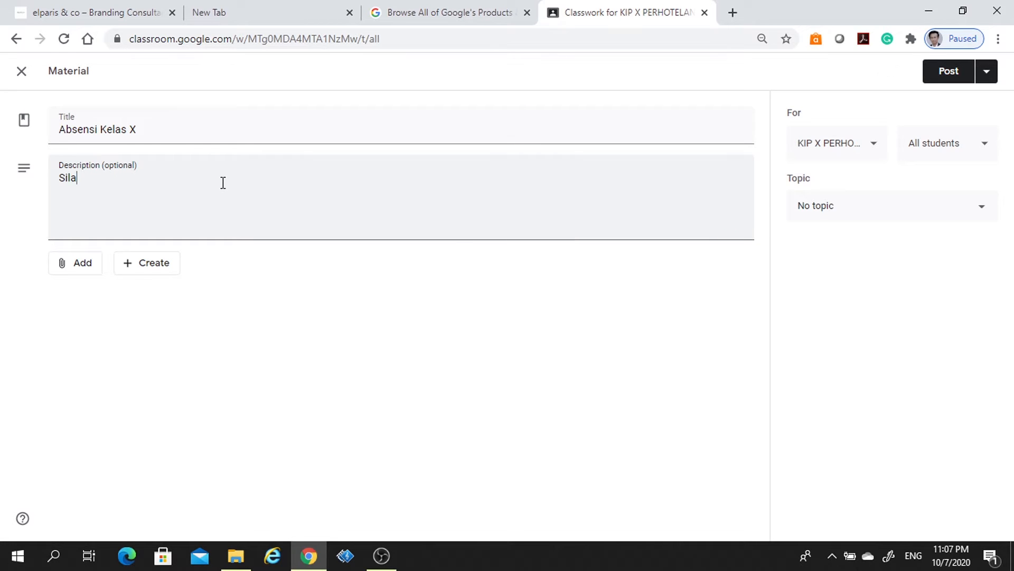
{"action": "type", "text": "hkan mengisiabsen"}
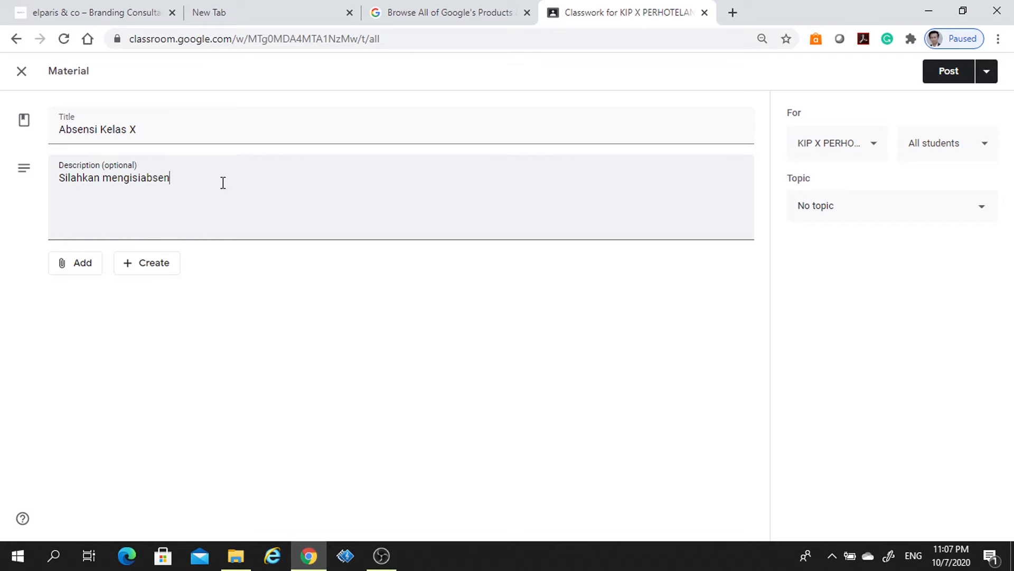
{"action": "type", "text": "si sebelum pelajaran "}
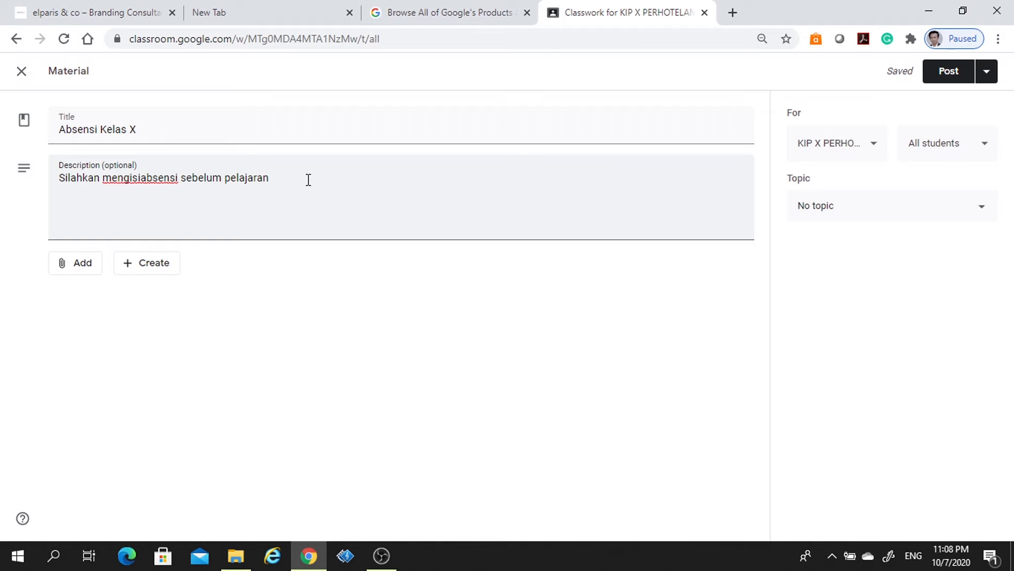
{"action": "type", "text": "dimulai"}
{"action": "left_click", "coordinate": [143, 178]}
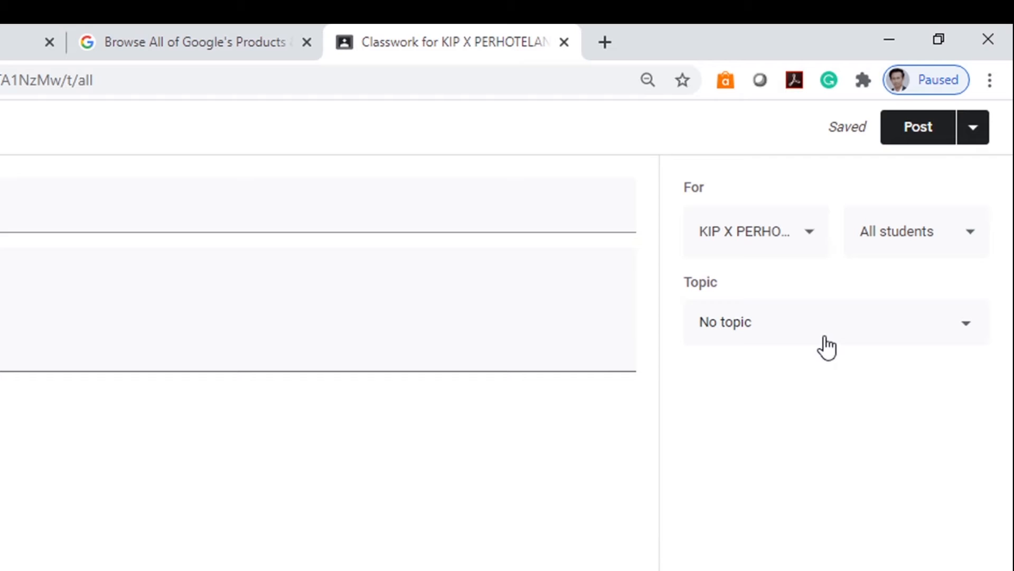
Step: Assign the material to the ABSENSI topic and create a new Google Form for it
{"action": "left_click", "coordinate": [951, 330]}
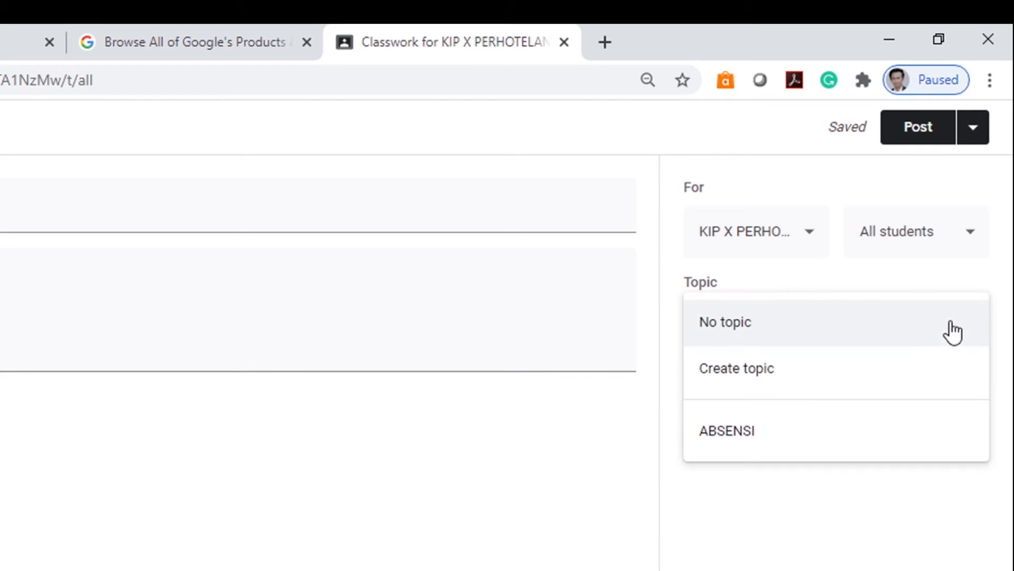
{"action": "left_click", "coordinate": [743, 447]}
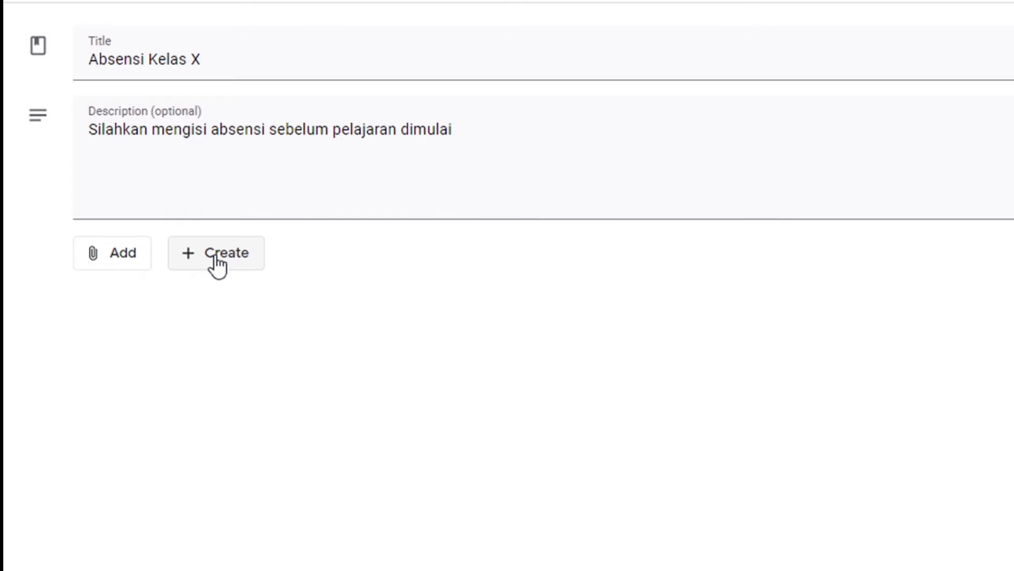
{"action": "left_click", "coordinate": [216, 261]}
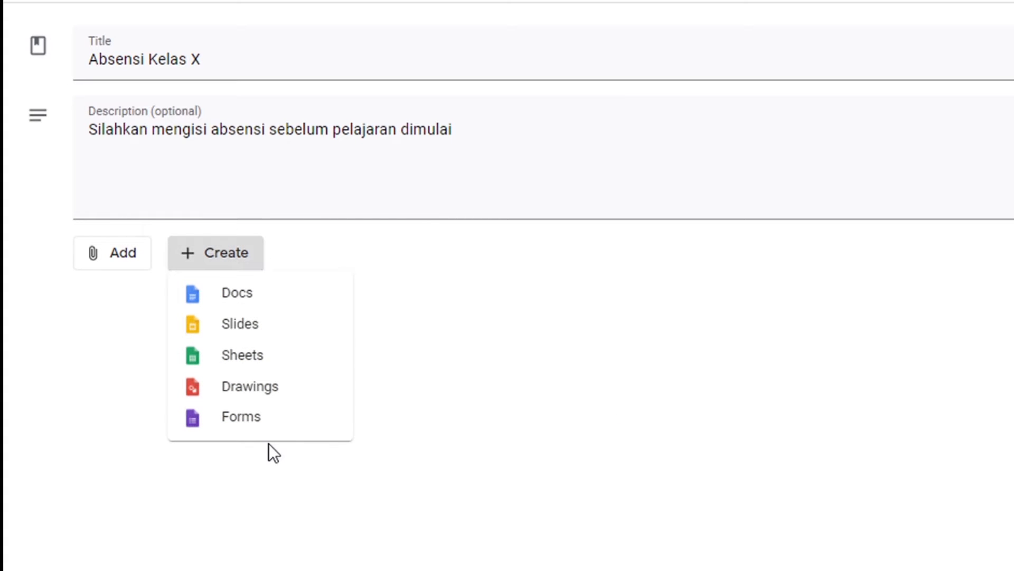
{"action": "left_click", "coordinate": [233, 426]}
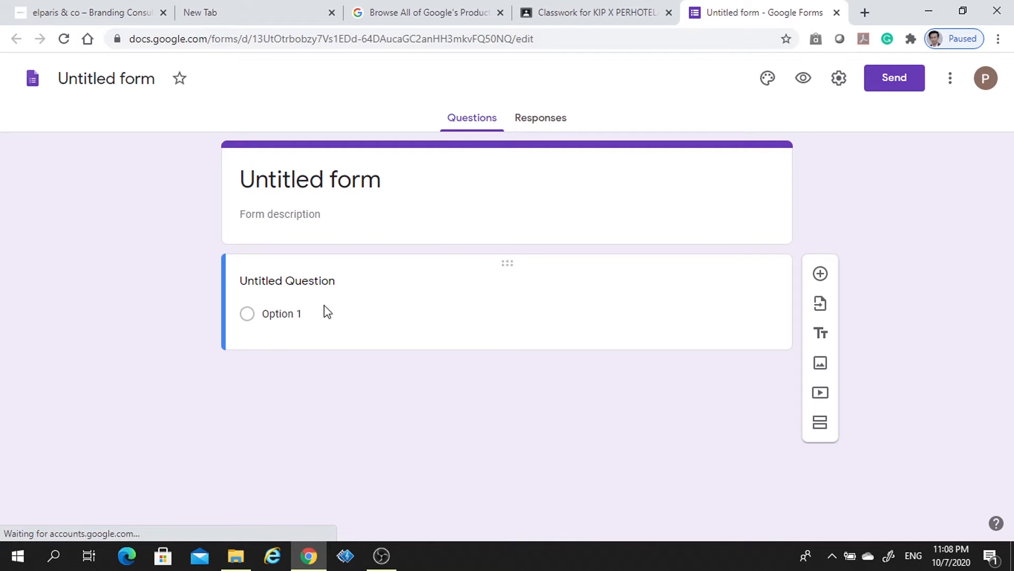
Step: Title the form "Absensi Kelas X" and give the form file the same name
{"action": "left_click", "coordinate": [387, 180]}
{"action": "type", "text": "Absesni"}
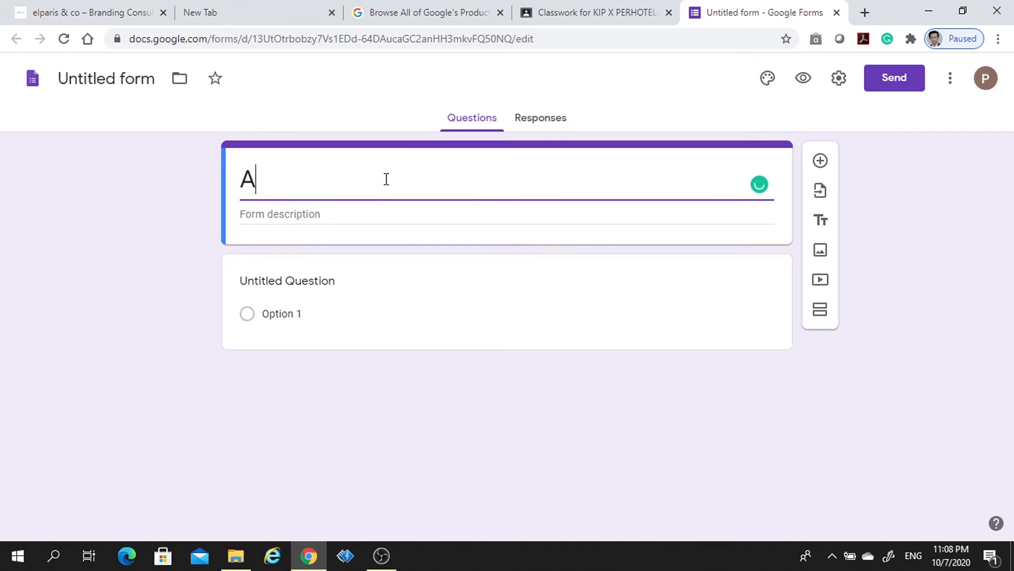
{"action": "key", "text": "BackSpace"}
{"action": "key", "text": "BackSpace"}
{"action": "key", "text": "BackSpace"}
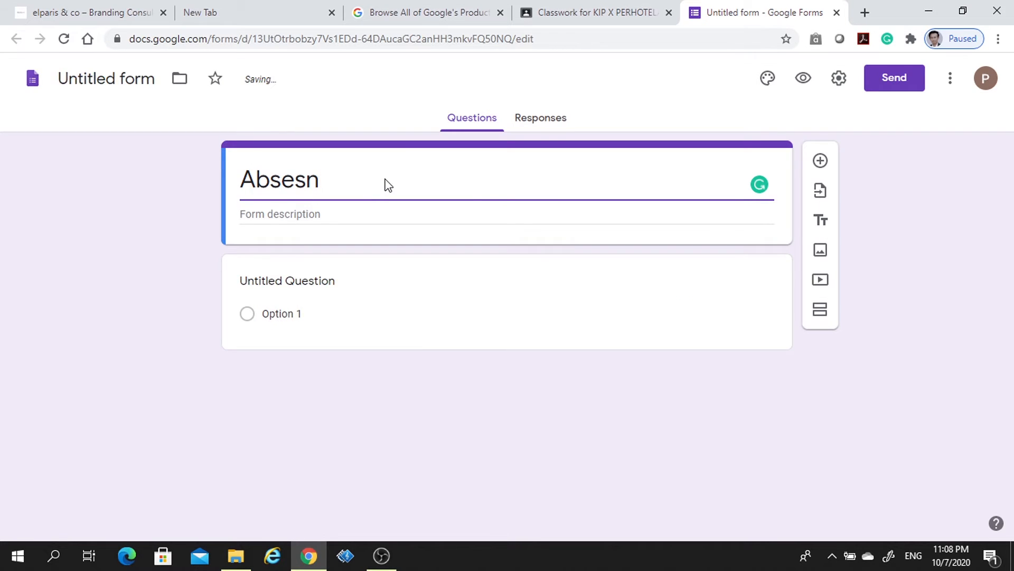
{"action": "type", "text": "nsi Kelas"}
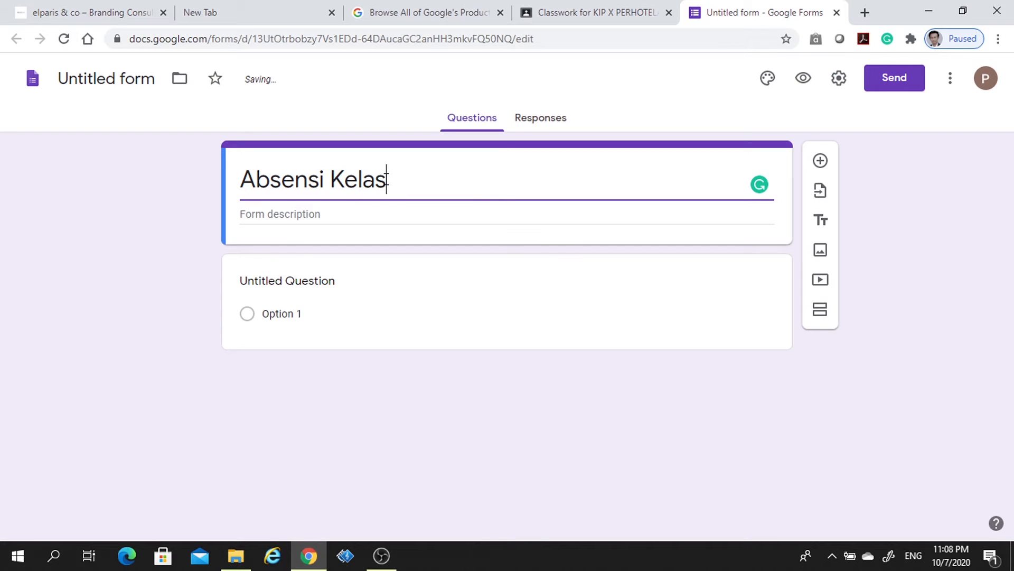
{"action": "type", "text": " X"}
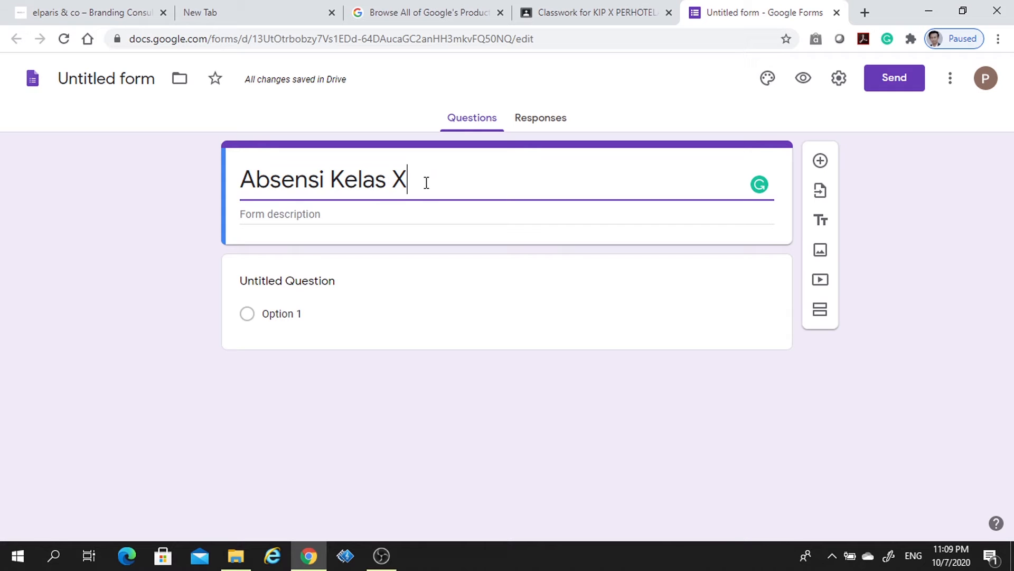
{"action": "left_click", "coordinate": [89, 78]}
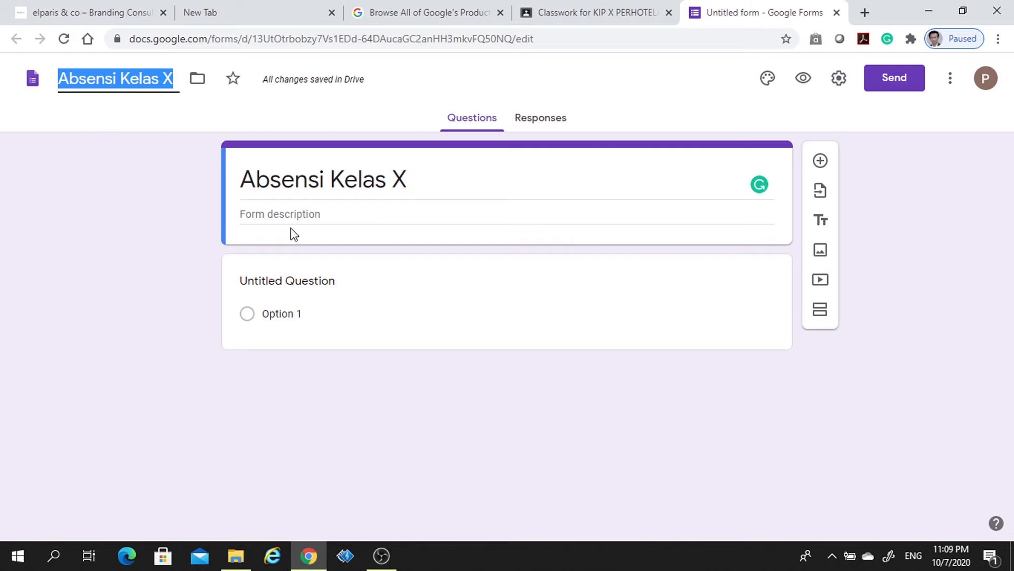
Step: Title the first question "Tanggal", set its type to Date and make it required
{"action": "left_click", "coordinate": [359, 218]}
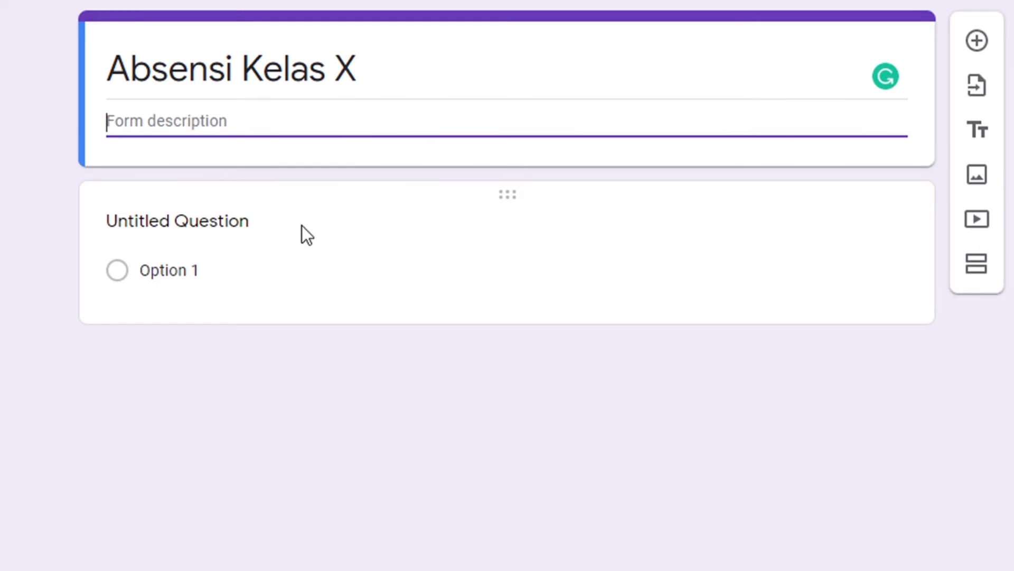
{"action": "left_click", "coordinate": [302, 225]}
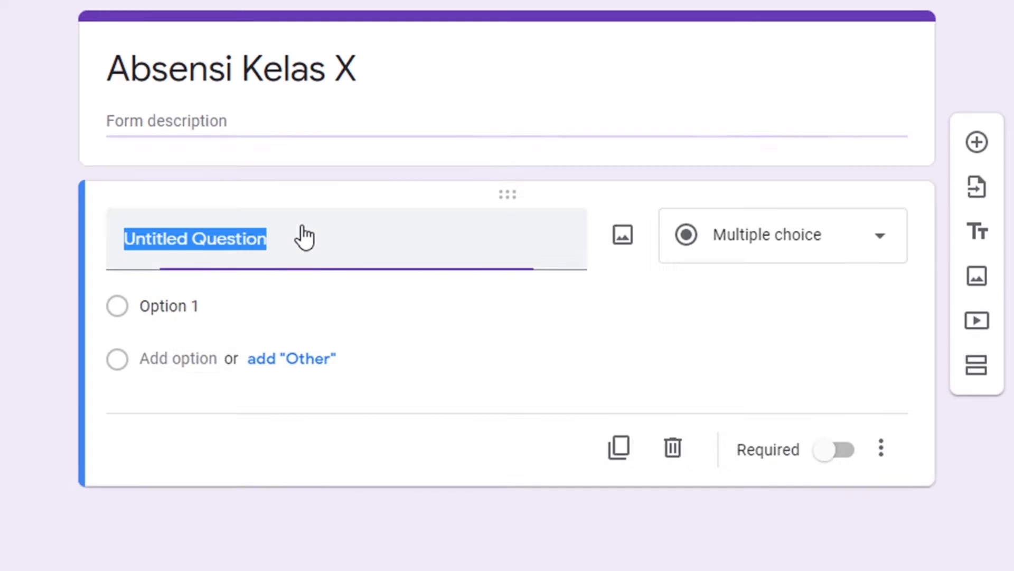
{"action": "type", "text": "Tan"}
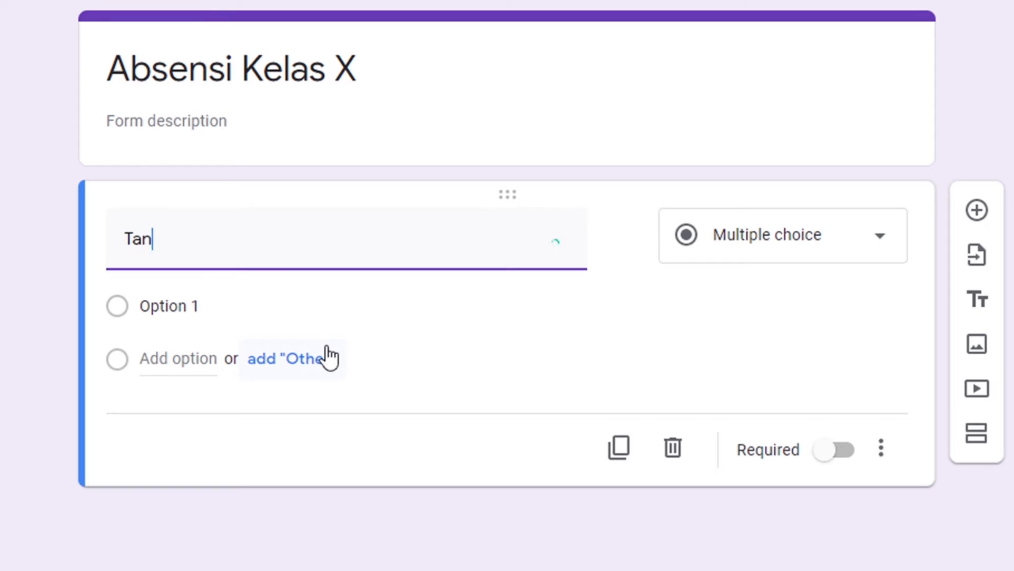
{"action": "type", "text": "ggal"}
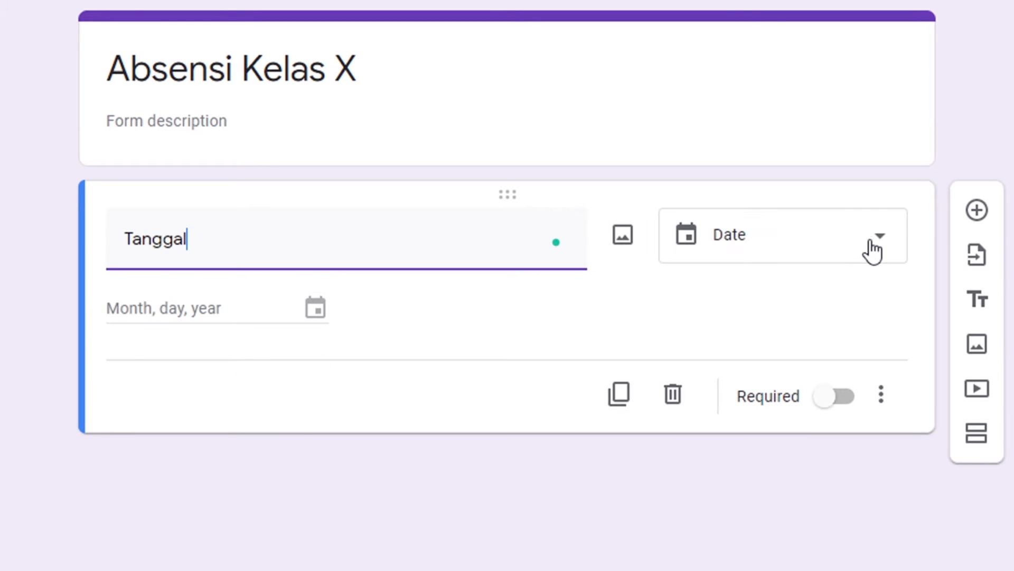
{"action": "left_click", "coordinate": [875, 247]}
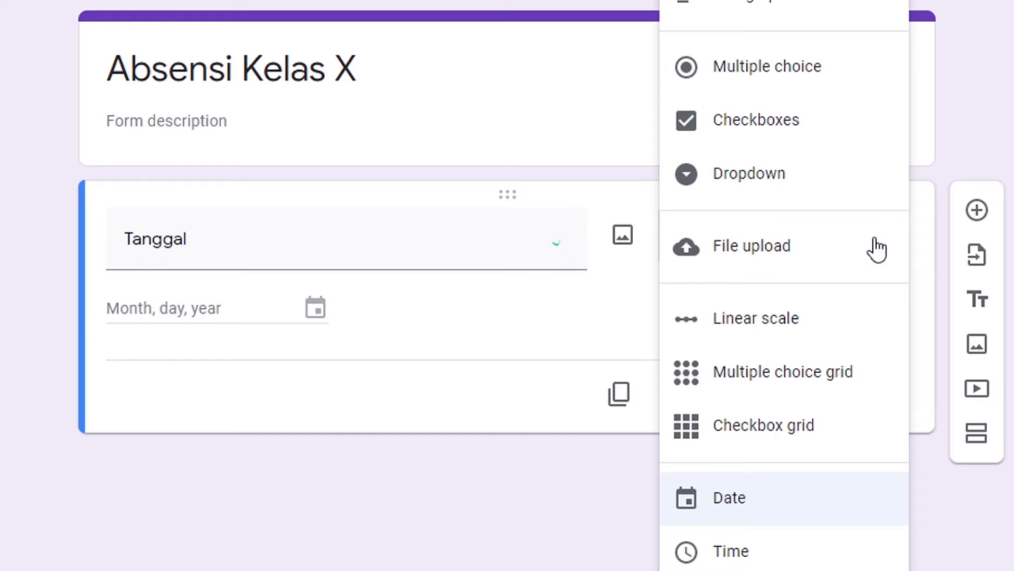
{"action": "left_click", "coordinate": [717, 515]}
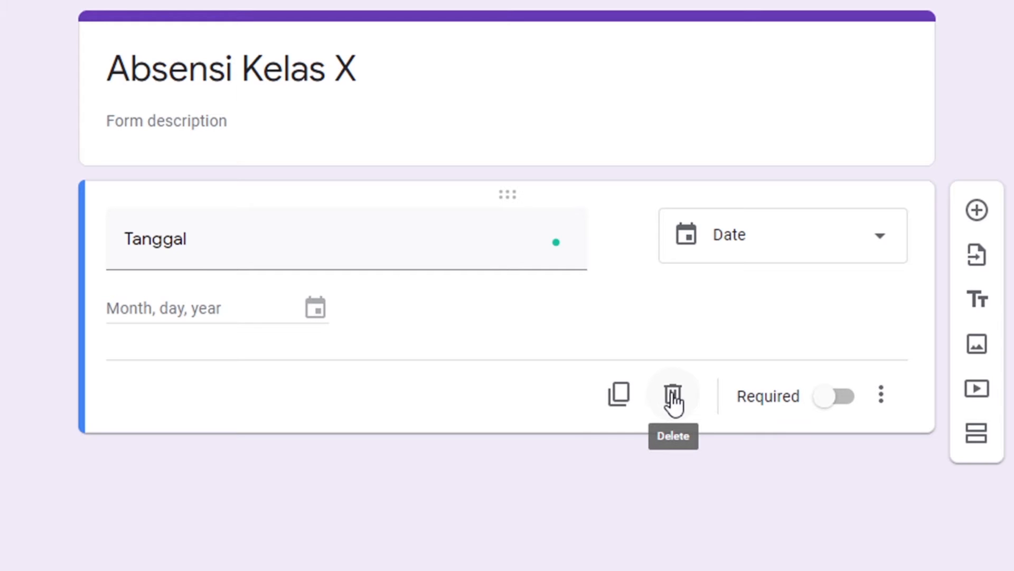
{"action": "left_click", "coordinate": [840, 397]}
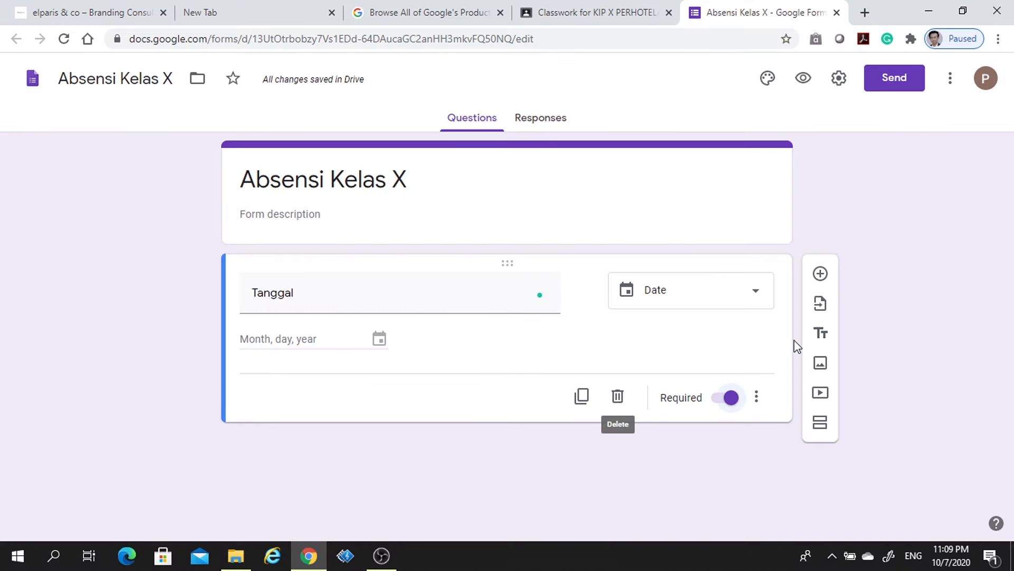
Step: Add a second question titled "Nama" below the Tanggal question
{"action": "left_click", "coordinate": [820, 274]}
{"action": "type", "text": "N"}
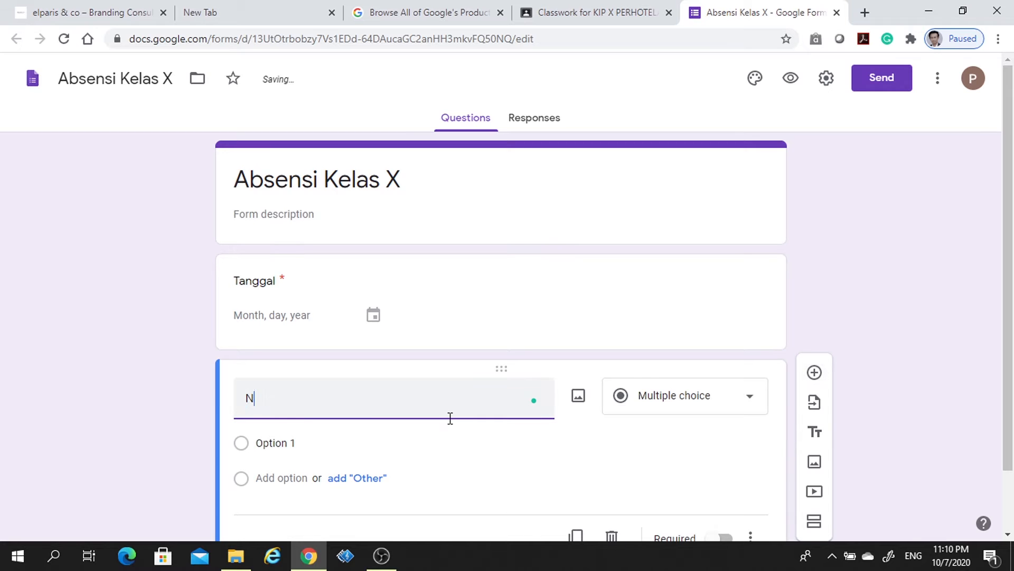
{"action": "type", "text": "ama"}
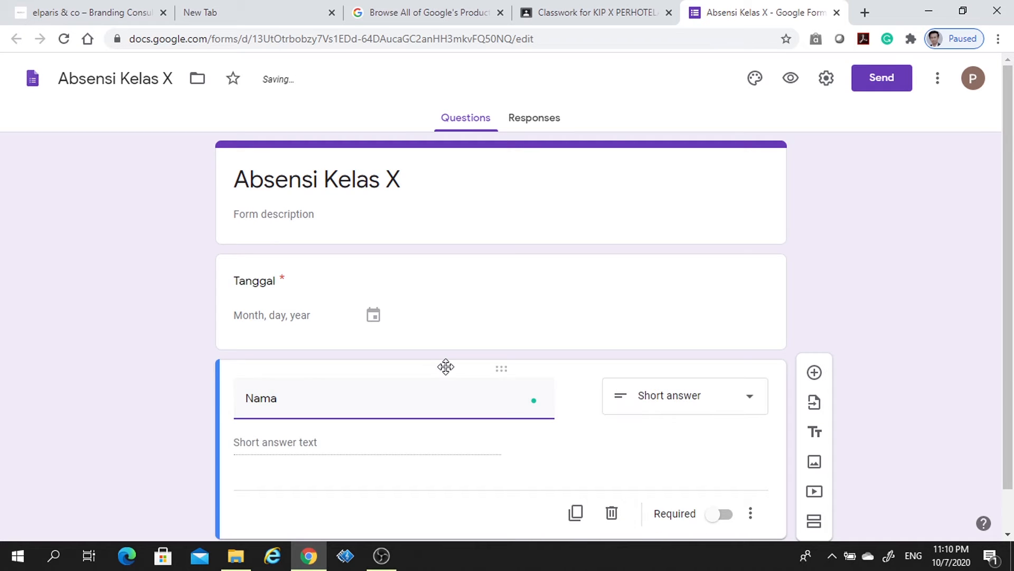
Step: Show a description on the Nama question and enter "Silahkan mengisi sesuai dengan nama lengkap siswa" in it
{"action": "scroll", "coordinate": [446, 366], "scroll_direction": "down", "scroll_amount": 1}
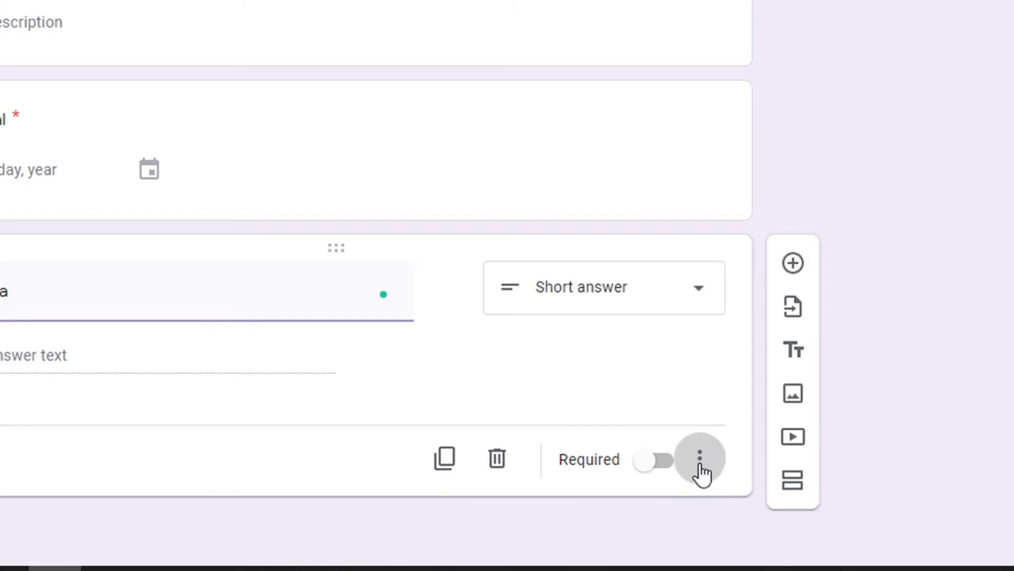
{"action": "left_click", "coordinate": [700, 465]}
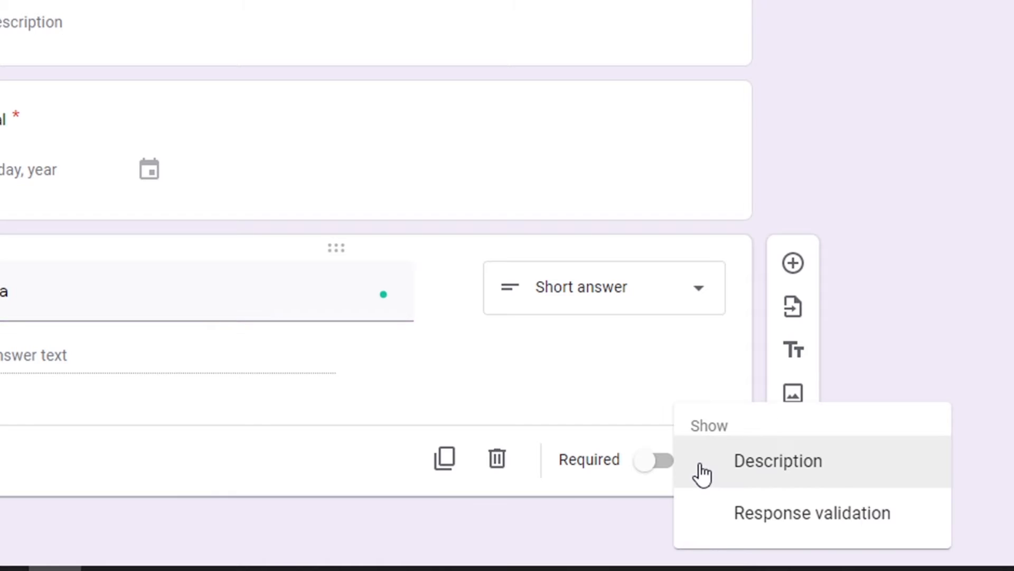
{"action": "left_click", "coordinate": [855, 478]}
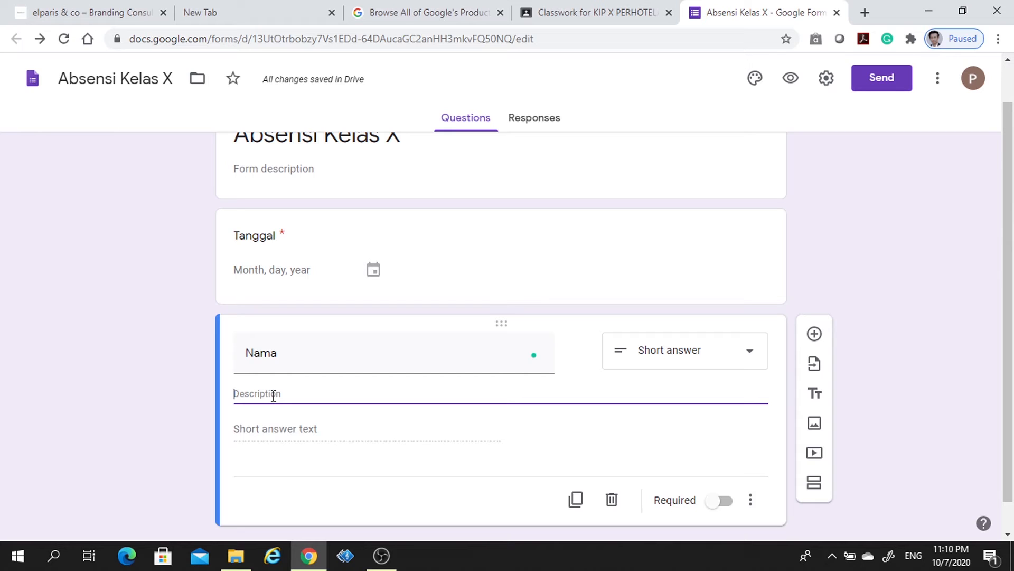
{"action": "type", "text": "Sila"}
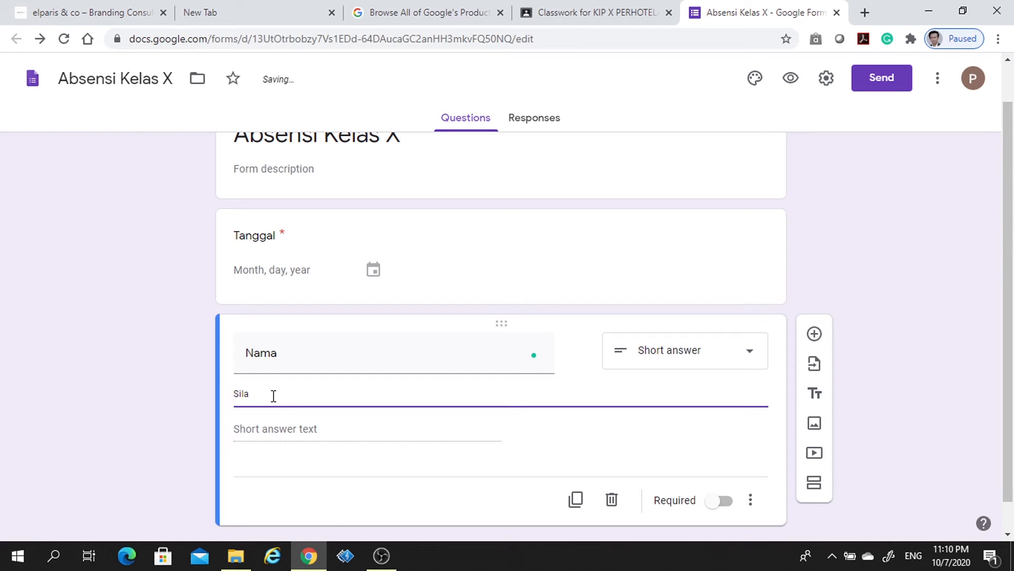
{"action": "type", "text": "hkan mengisi sesuai dengan"}
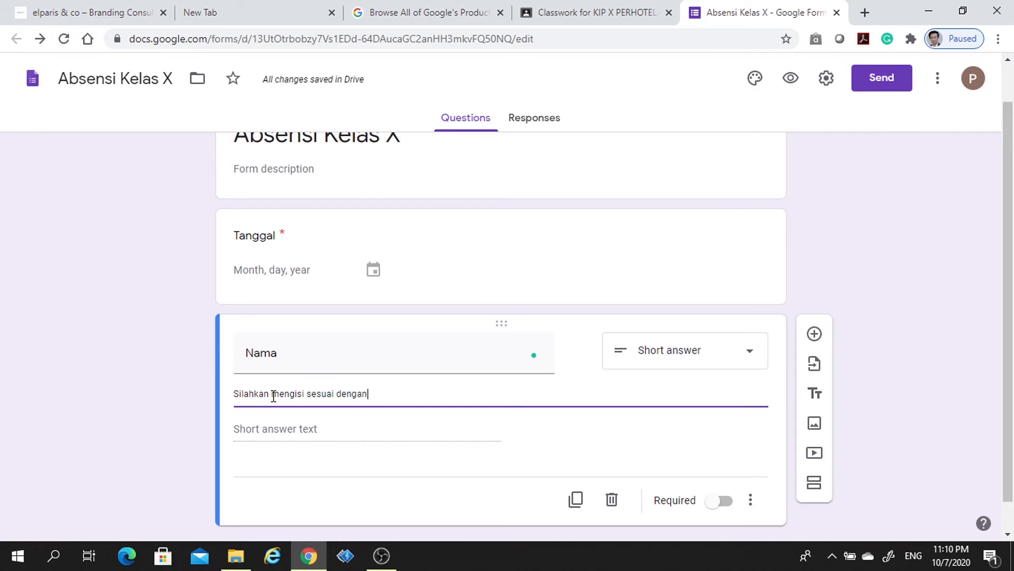
{"action": "type", "text": " nama le"}
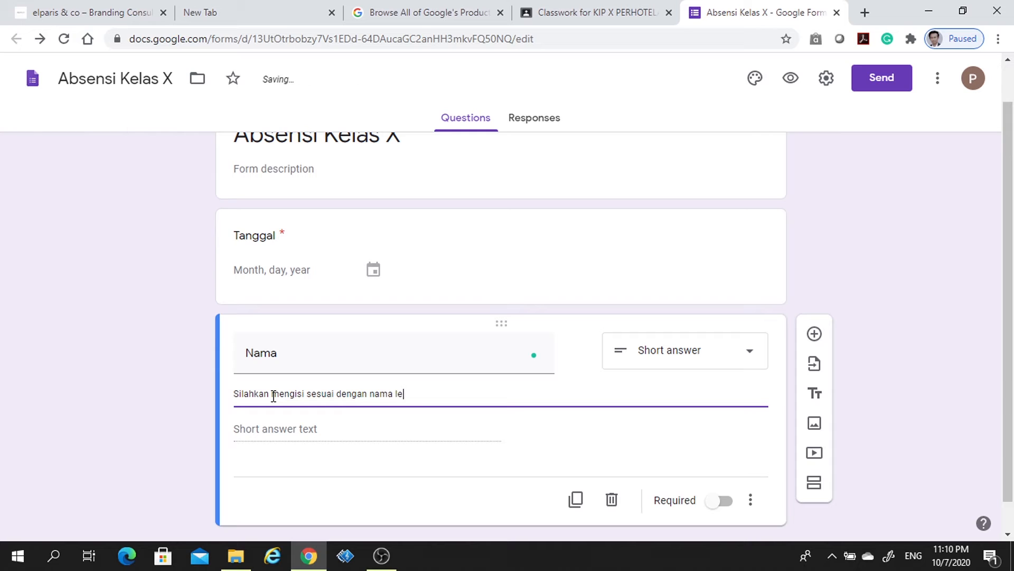
{"action": "type", "text": "ngka siswa"}
{"action": "left_click_drag", "start_coordinate": [423, 394], "coordinate": [418, 397]}
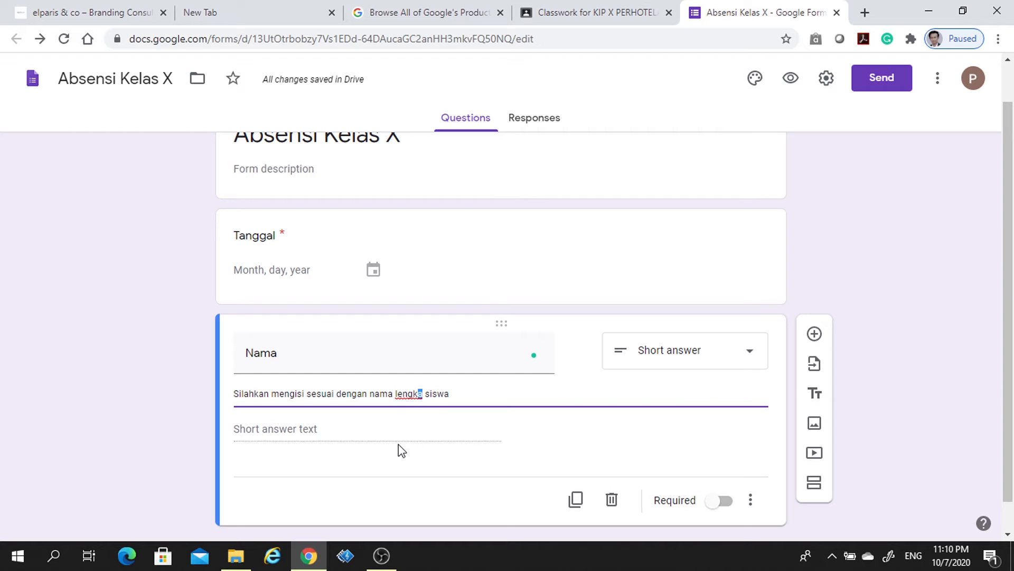
{"action": "key", "text": "Right"}
{"action": "type", "text": "p"}
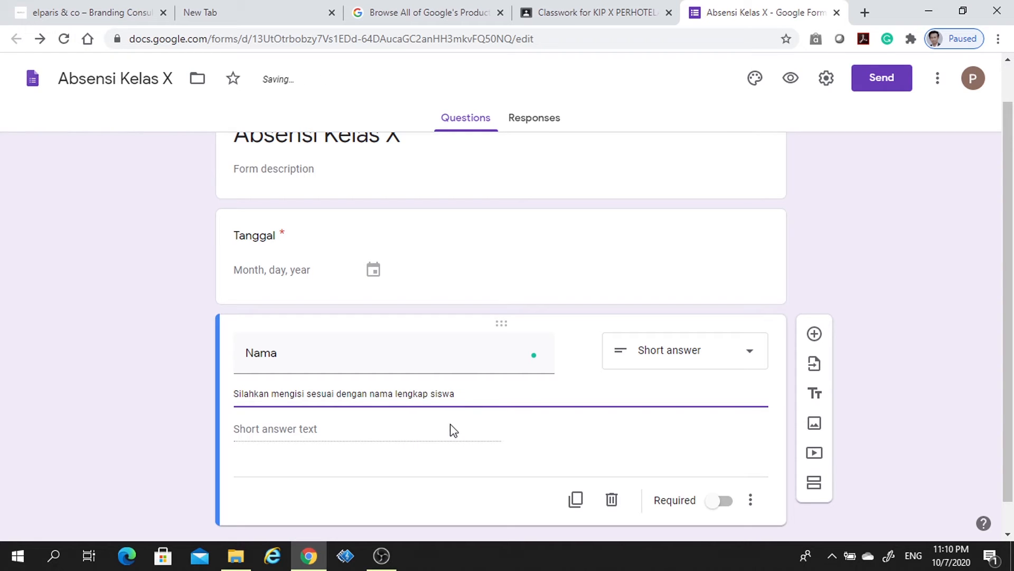
Step: Choose Short answer as the Nama question's type and make the question required
{"action": "scroll", "coordinate": [476, 400], "scroll_direction": "down", "scroll_amount": 1}
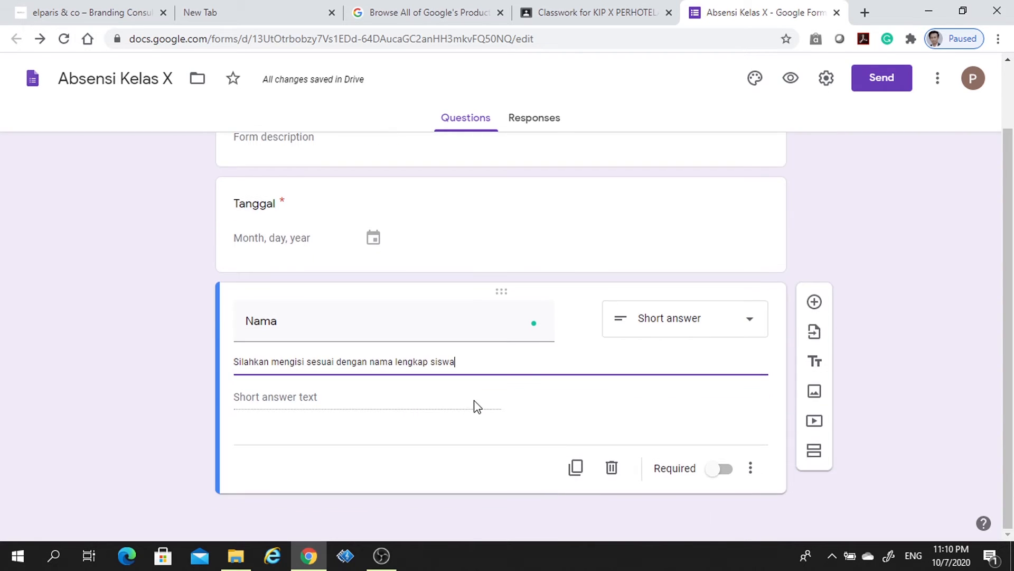
{"action": "left_click", "coordinate": [748, 323]}
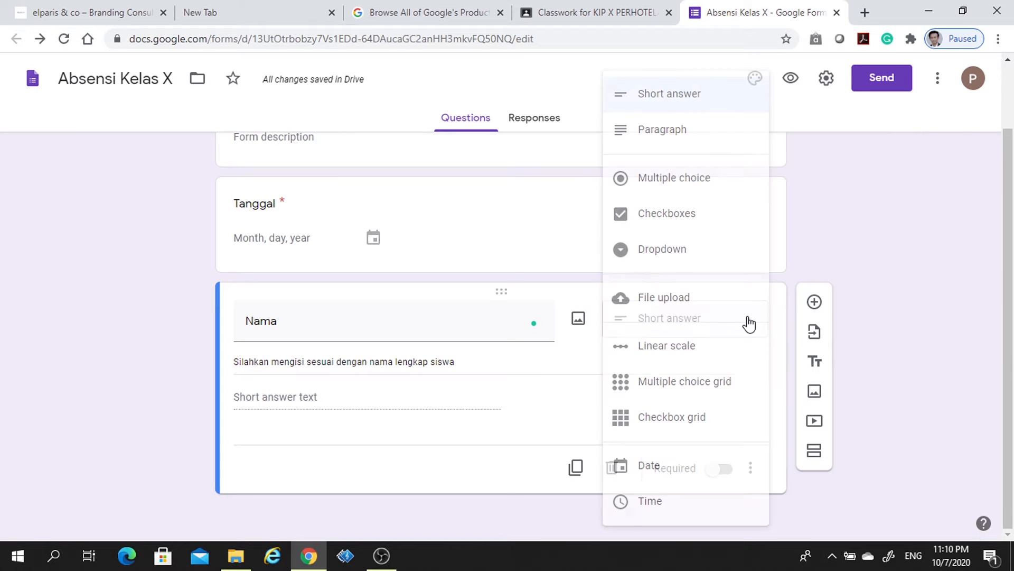
{"action": "left_click", "coordinate": [664, 102]}
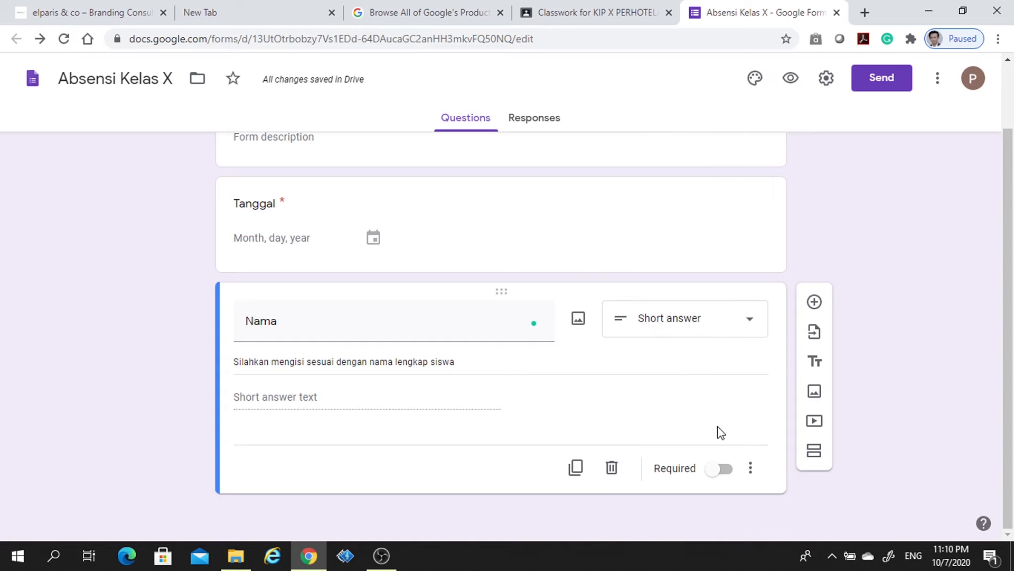
{"action": "left_click", "coordinate": [731, 471]}
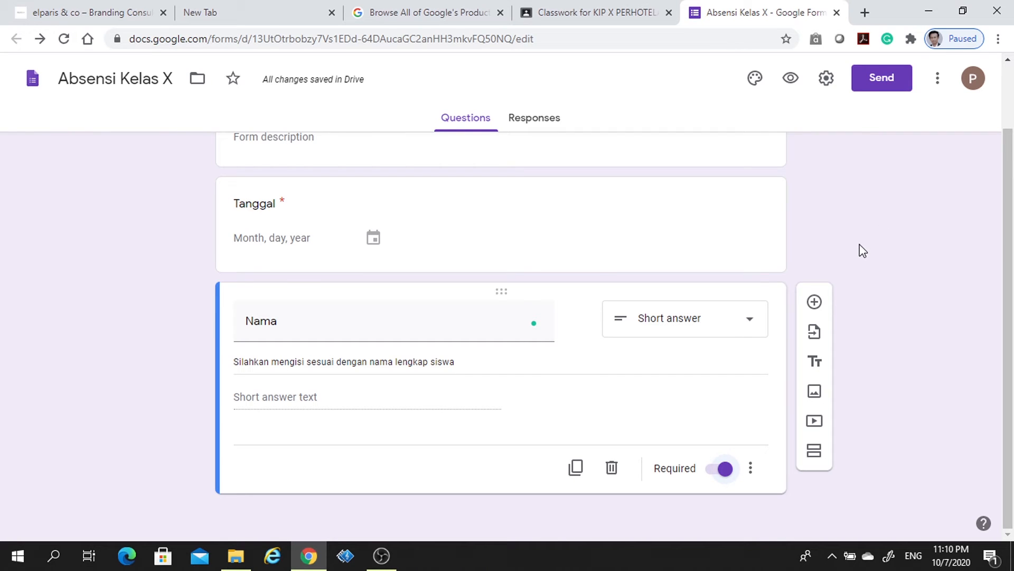
Step: Add a multiple-choice question titled "Kelas" with "X Perhotelan" as its first option
{"action": "left_click", "coordinate": [815, 302]}
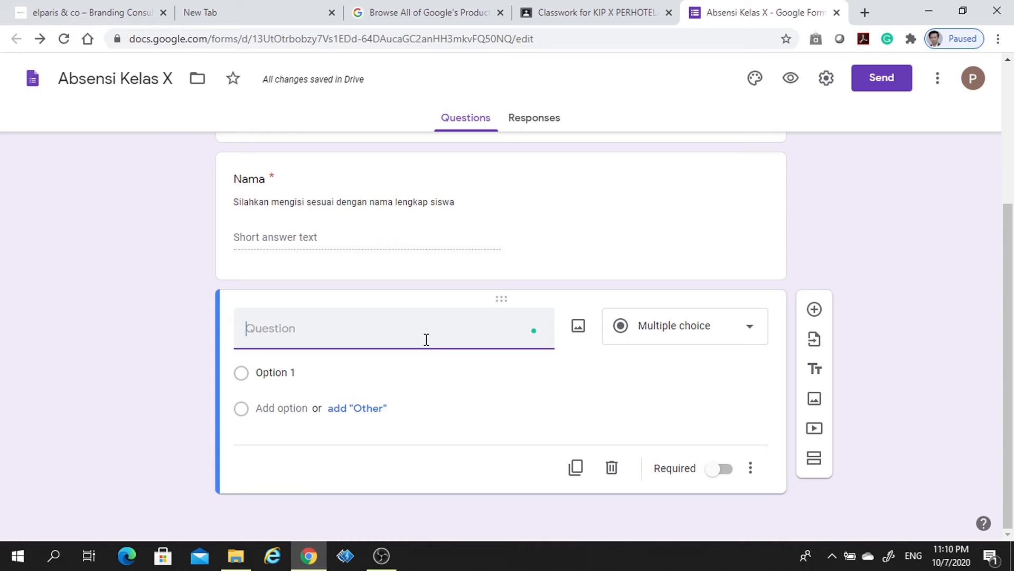
{"action": "type", "text": "Kelas"}
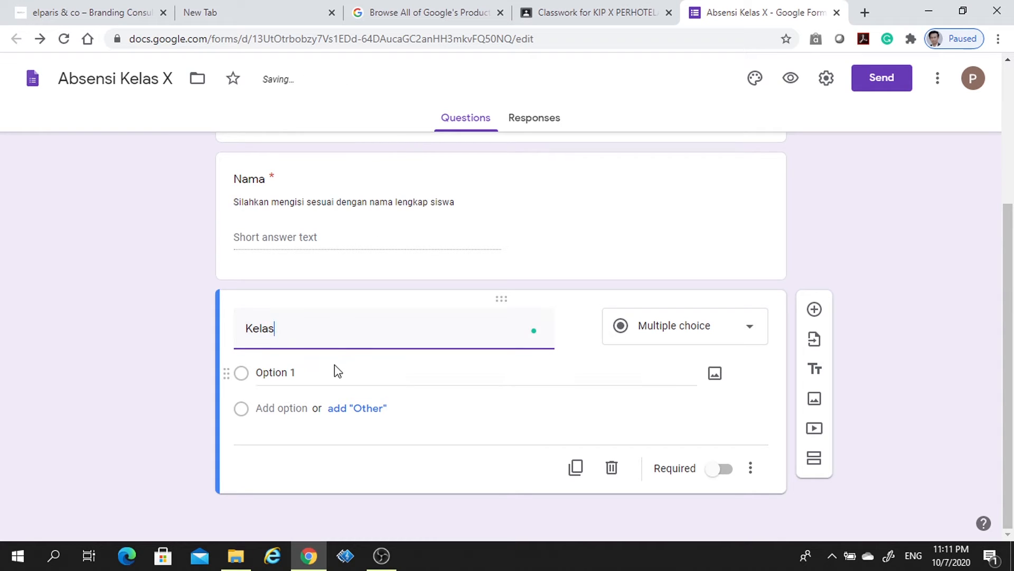
{"action": "left_click", "coordinate": [313, 373]}
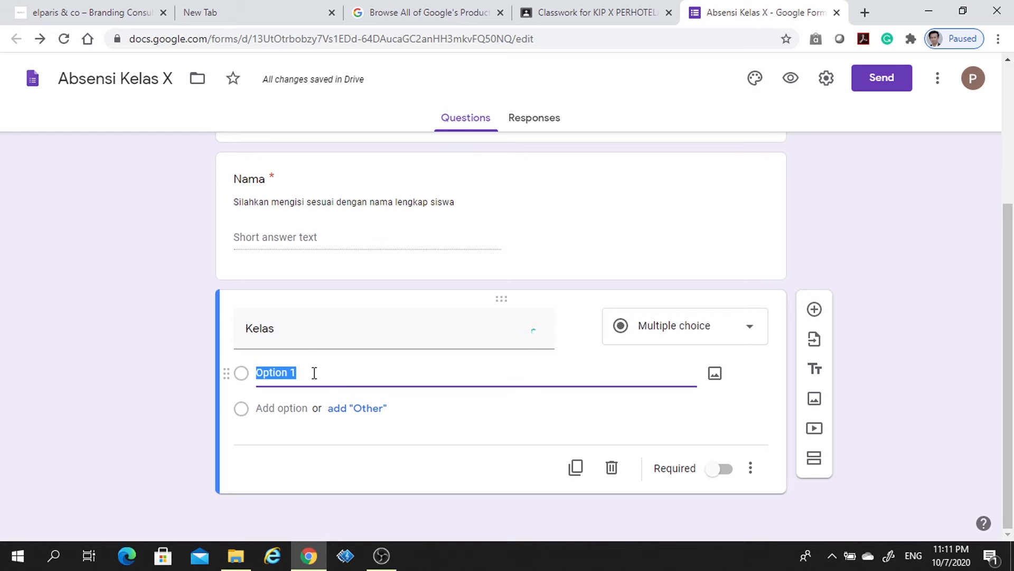
{"action": "type", "text": "X Per"}
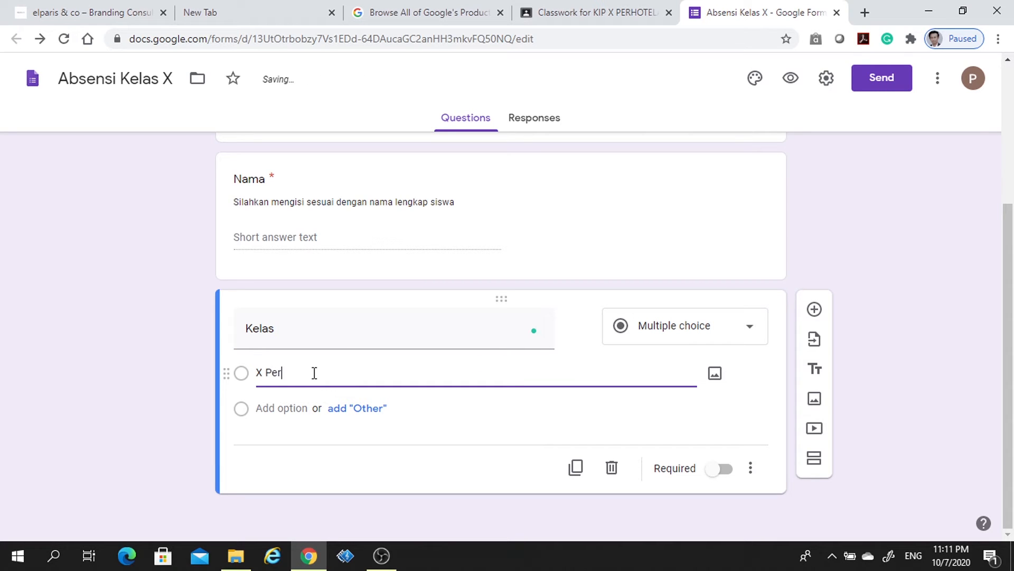
{"action": "type", "text": "hotelan"}
Step: Add the options "X UPW", "X Tata Boga" and "X Tata Busana" to the Kelas question and make it required
{"action": "key", "text": "Return"}
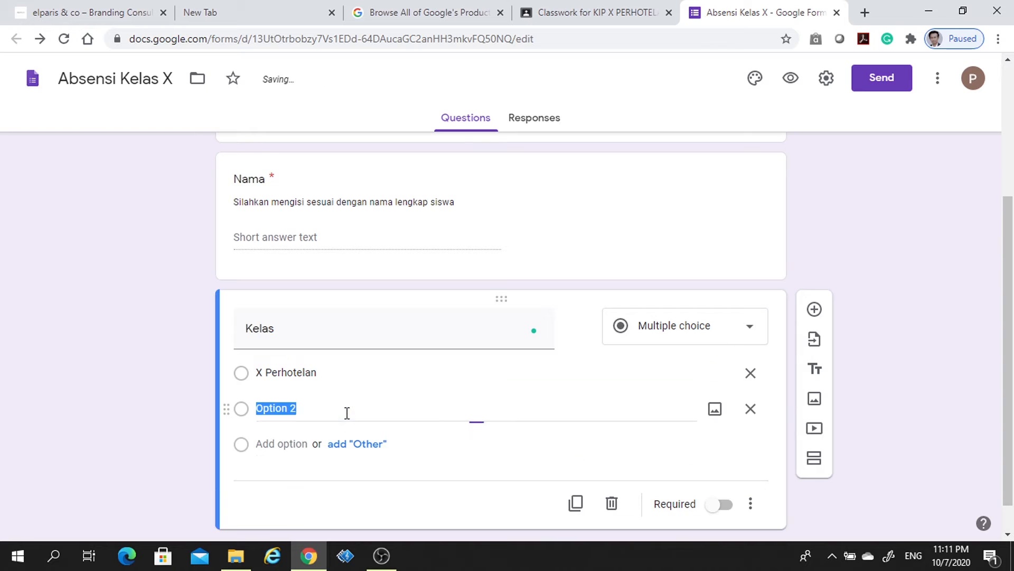
{"action": "type", "text": "X "}
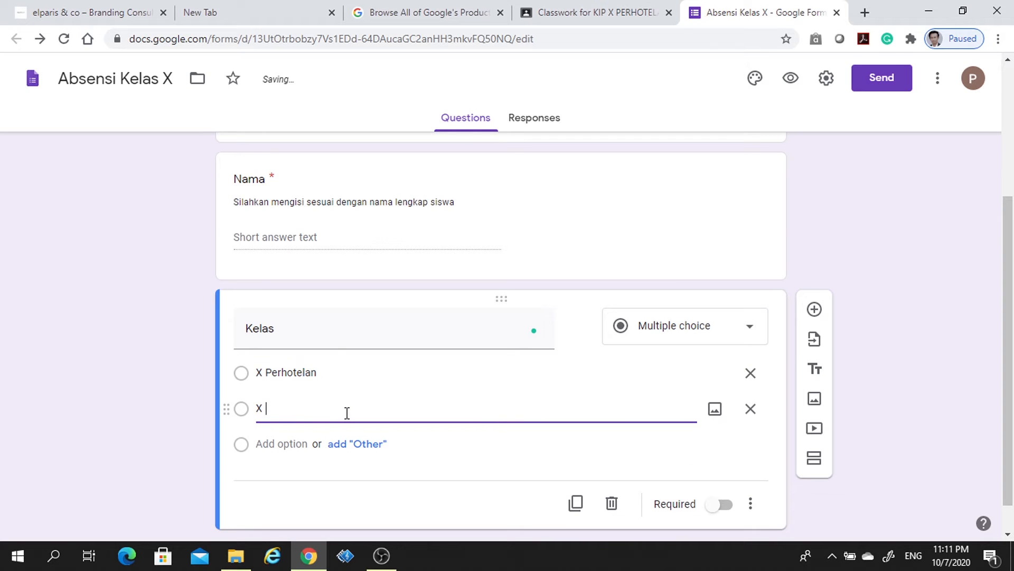
{"action": "type", "text": "UPW"}
{"action": "key", "text": "Return"}
{"action": "type", "text": "X"}
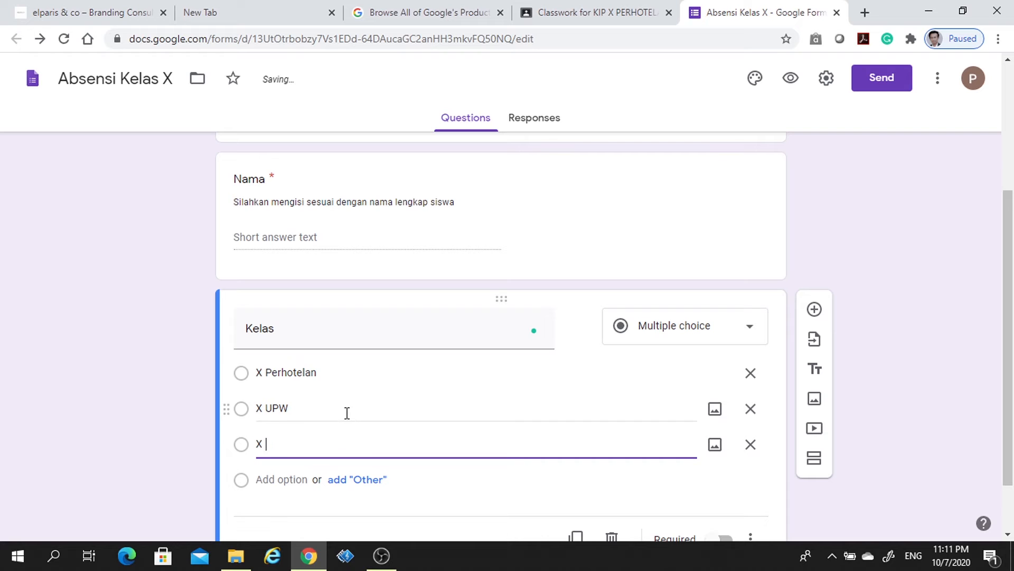
{"action": "type", "text": " Tata Boga"}
{"action": "key", "text": "Return"}
{"action": "type", "text": "X T"}
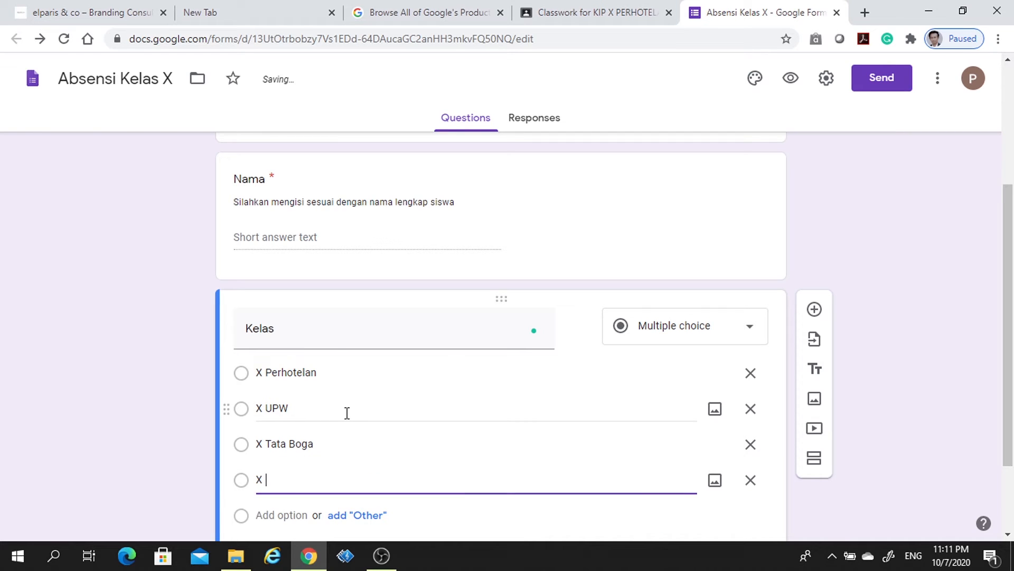
{"action": "type", "text": "ata Busana"}
{"action": "scroll", "coordinate": [367, 443], "scroll_direction": "down", "scroll_amount": 2}
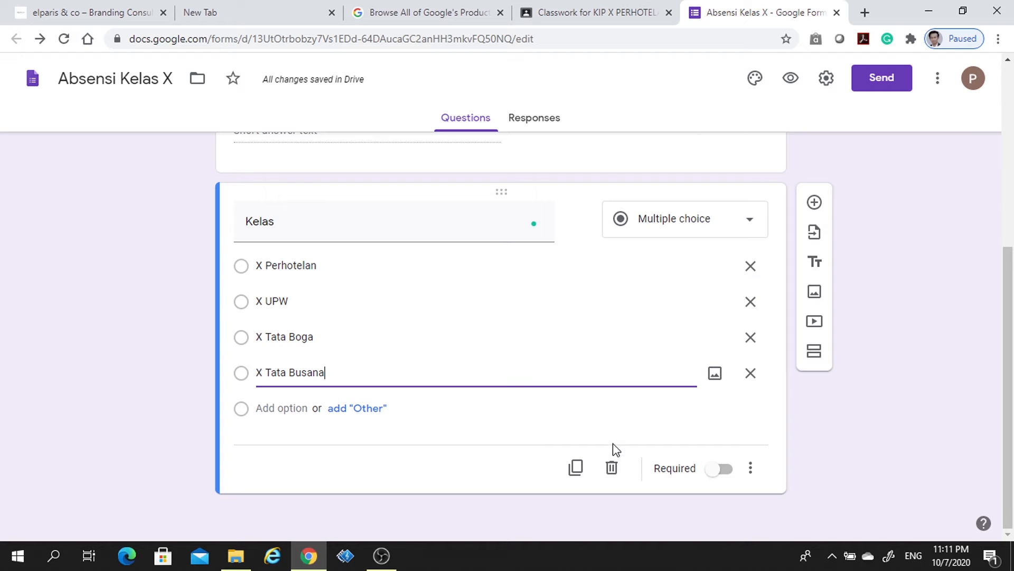
{"action": "left_click", "coordinate": [725, 471]}
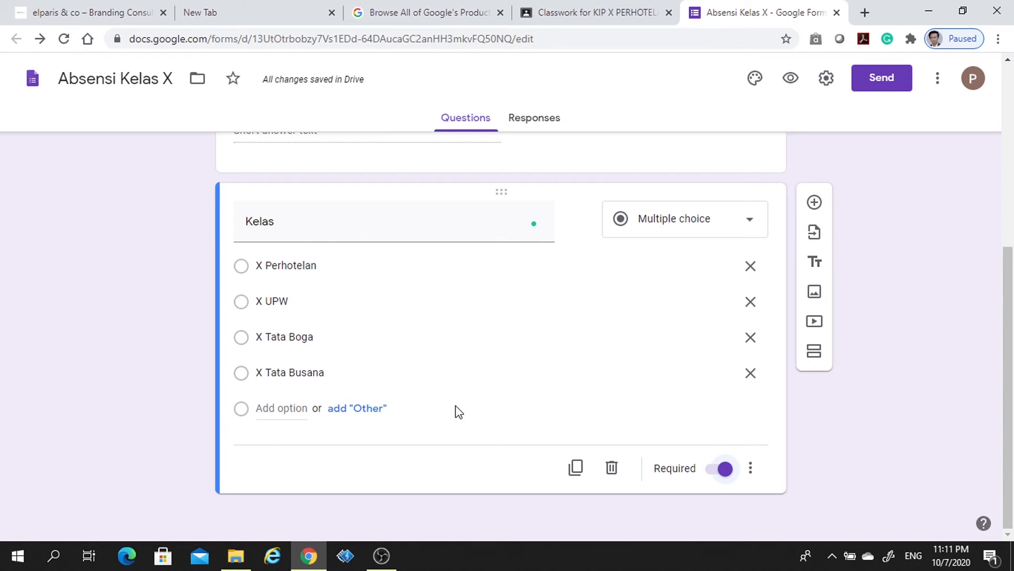
Step: Add a new question titled "Pertemuan" below the Kelas question
{"action": "scroll", "coordinate": [712, 371], "scroll_direction": "up", "scroll_amount": 4}
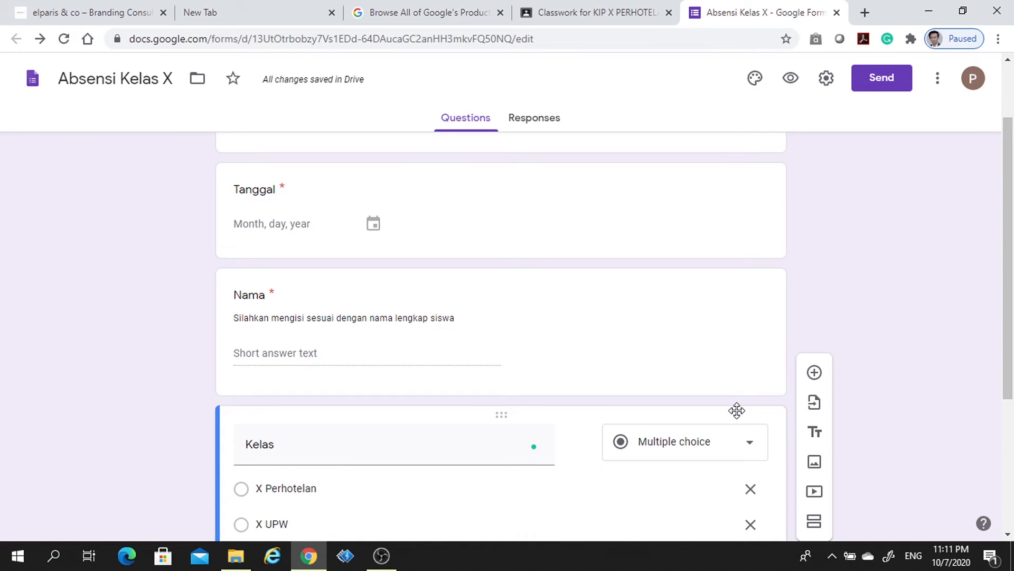
{"action": "scroll", "coordinate": [737, 409], "scroll_direction": "down", "scroll_amount": 4}
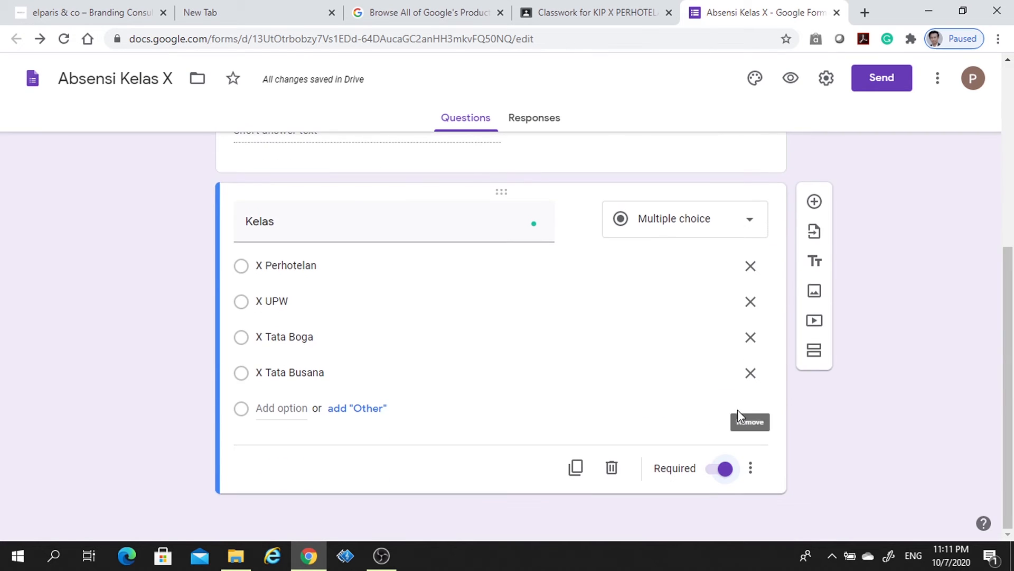
{"action": "left_click", "coordinate": [813, 205]}
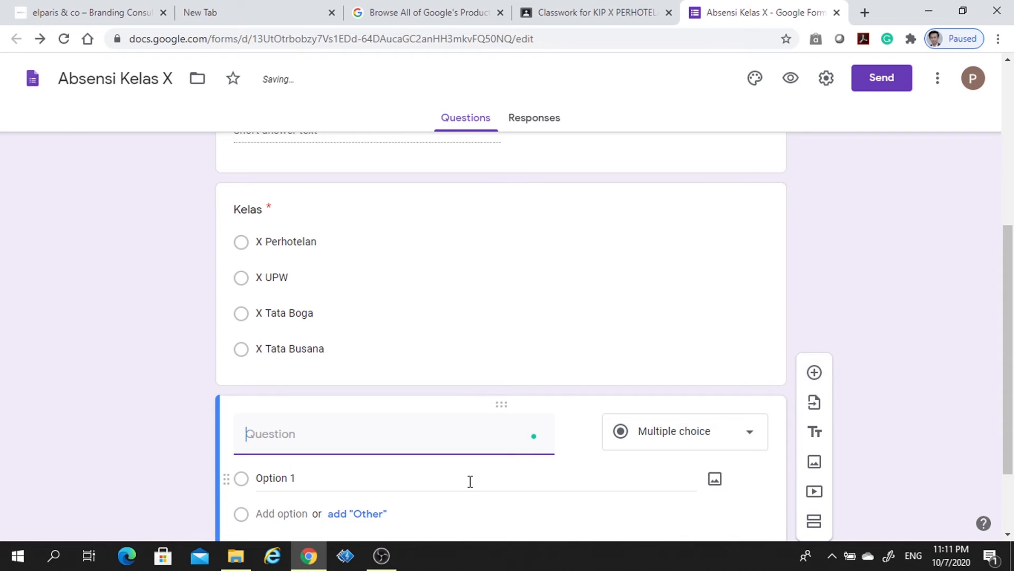
{"action": "type", "text": "Perte"}
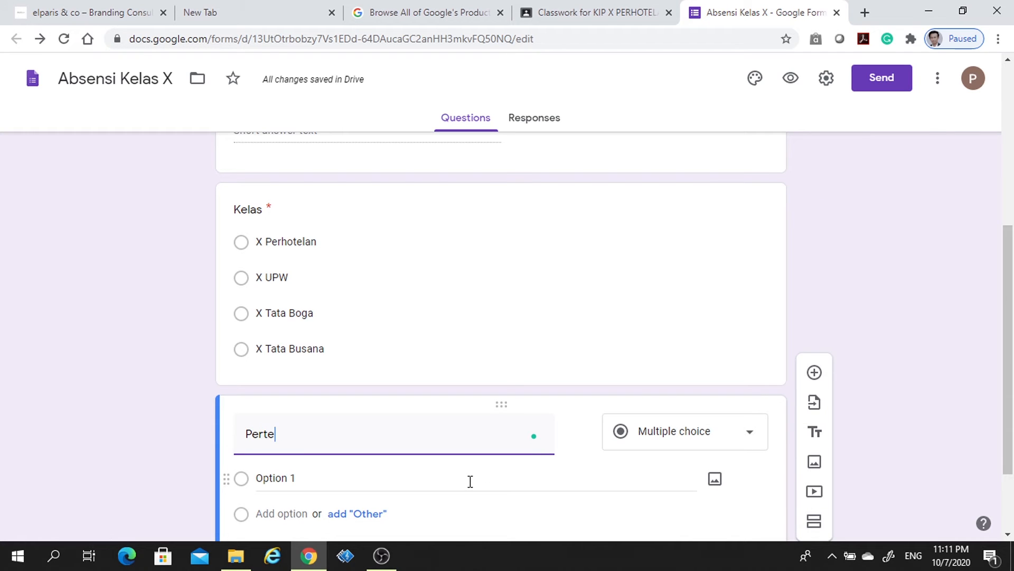
{"action": "key", "text": "BackSpace"}
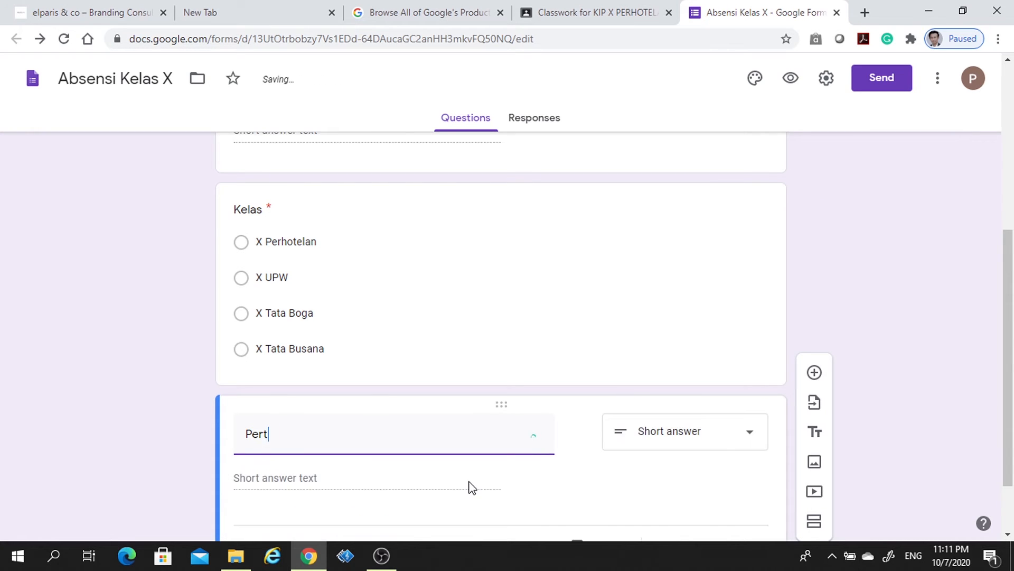
{"action": "type", "text": "muan"}
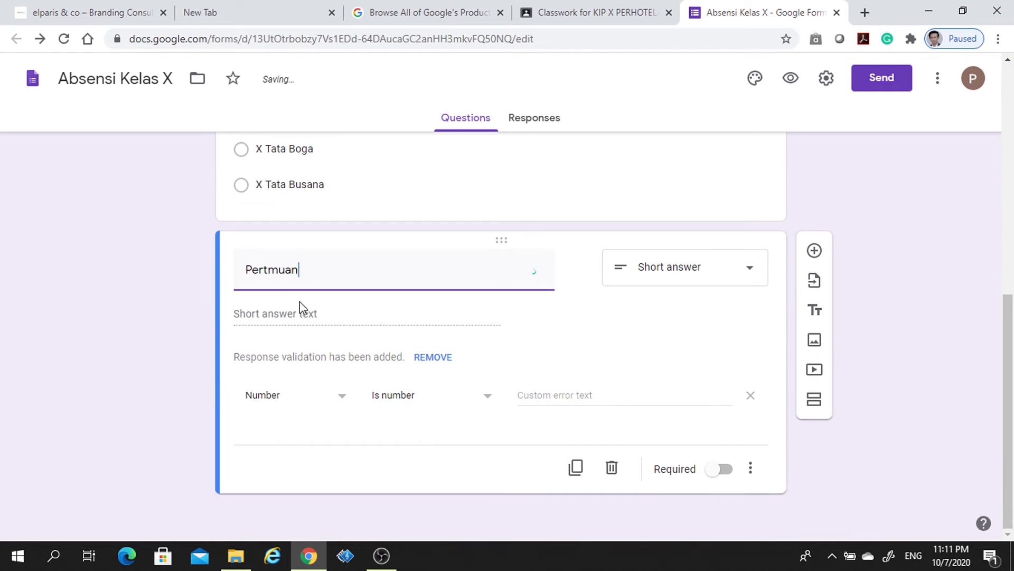
{"action": "left_click", "coordinate": [267, 271]}
{"action": "type", "text": "e"}
Step: Show a description on the Pertemuan question and enter "Silahkan isi pertemuan keberapa" in it
{"action": "left_click", "coordinate": [750, 470]}
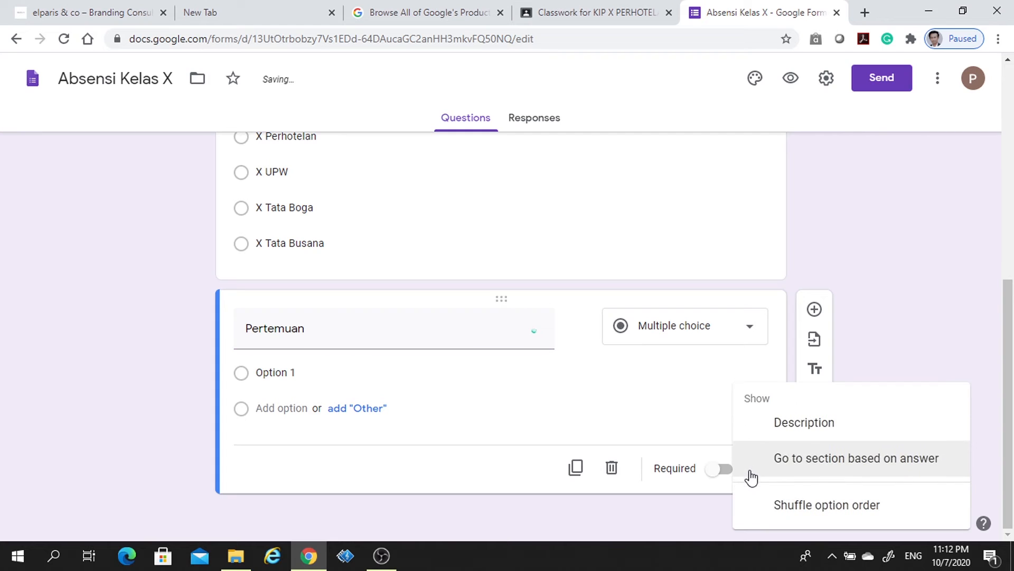
{"action": "left_click", "coordinate": [808, 424]}
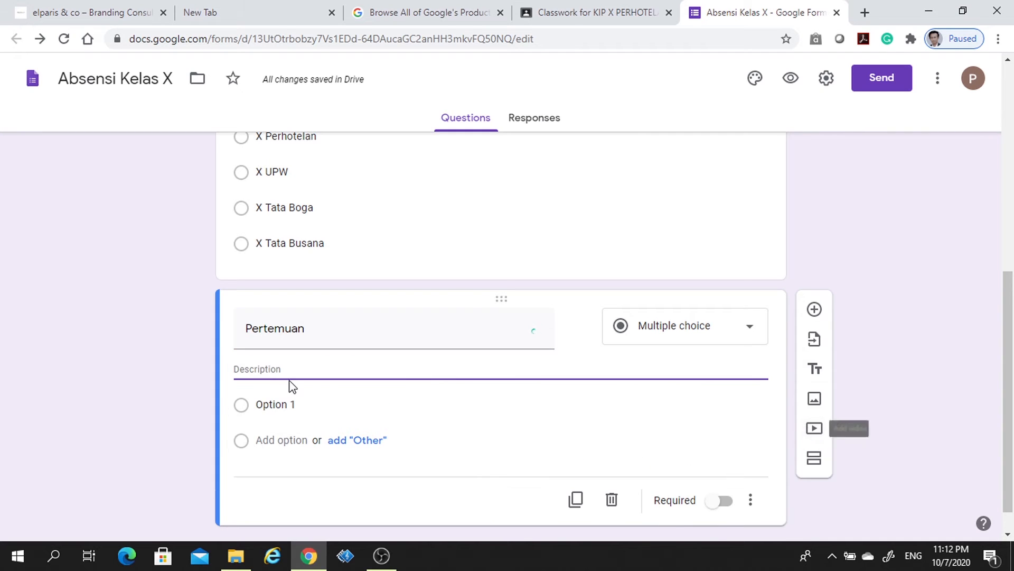
{"action": "type", "text": "Si"}
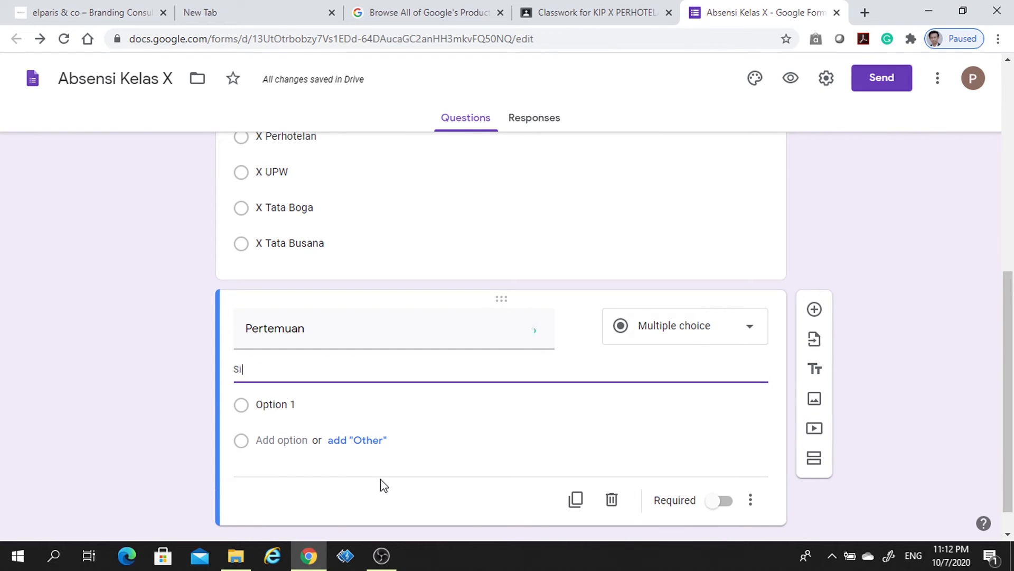
{"action": "type", "text": "lahkan isi "}
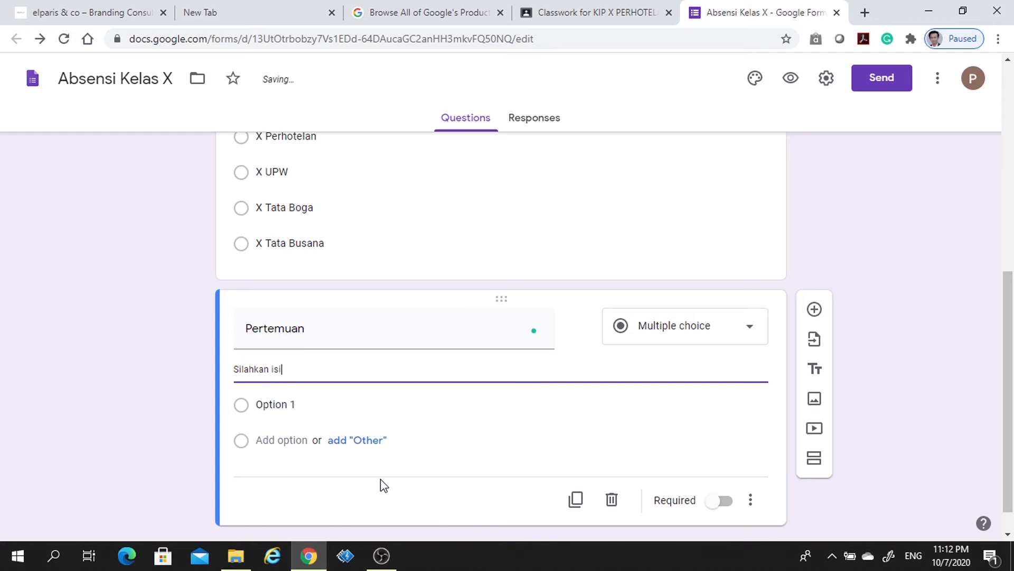
{"action": "type", "text": "pertemuan keberapa"}
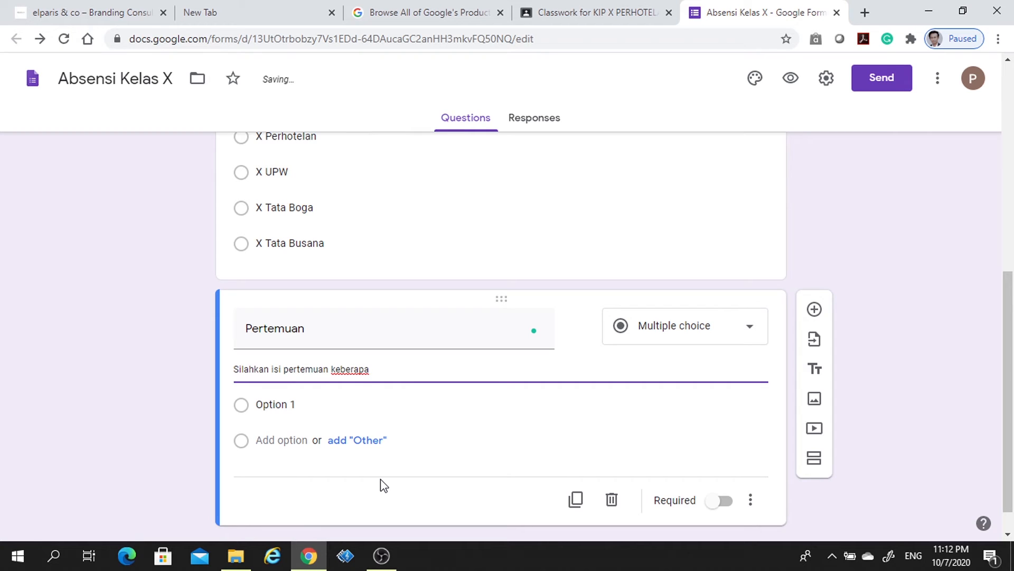
Step: Change the Pertemuan question's type to Short answer and make the question required
{"action": "scroll", "coordinate": [412, 409], "scroll_direction": "down", "scroll_amount": 1}
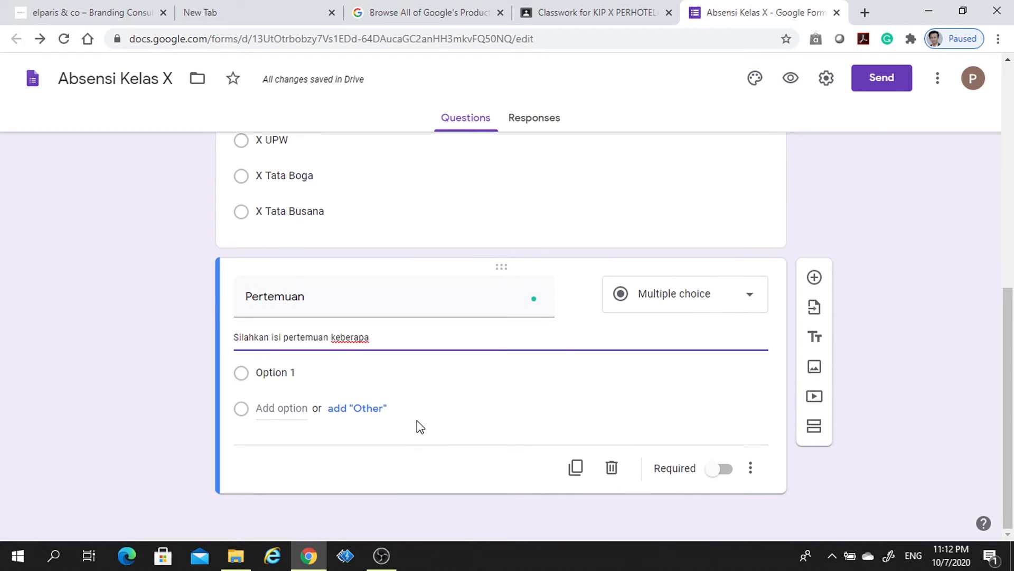
{"action": "left_click", "coordinate": [741, 298]}
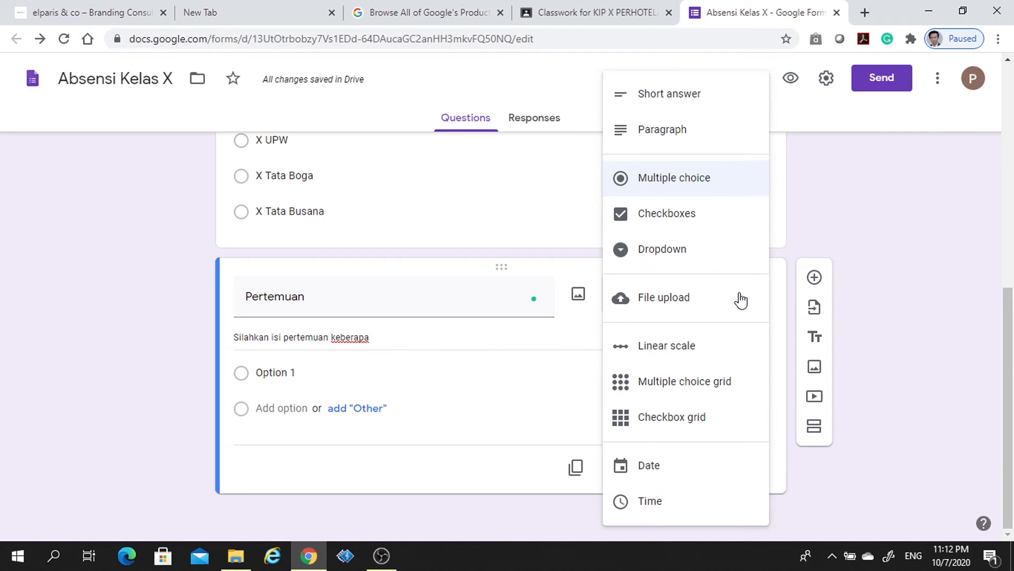
{"action": "left_click", "coordinate": [651, 106]}
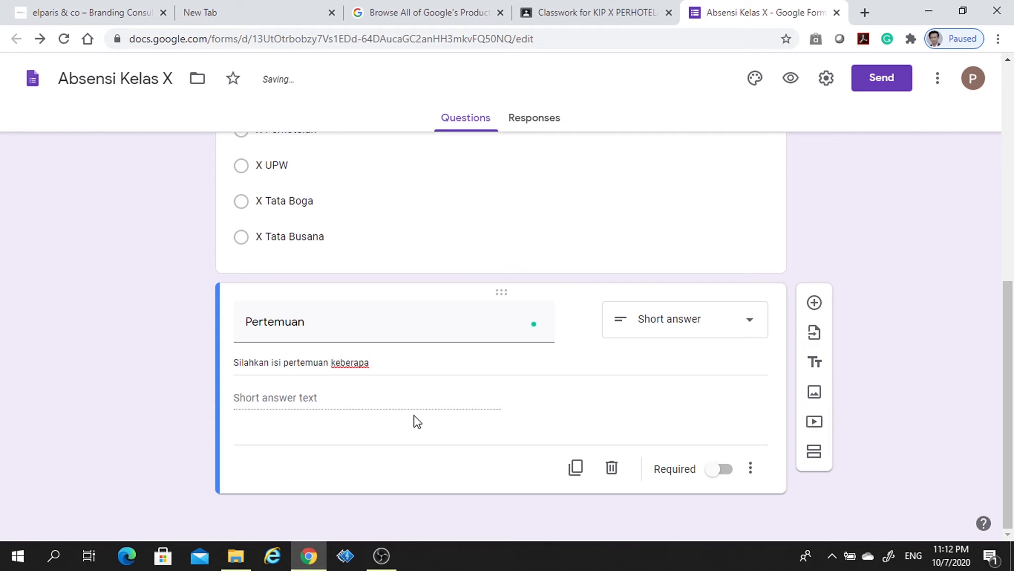
{"action": "left_click", "coordinate": [724, 469]}
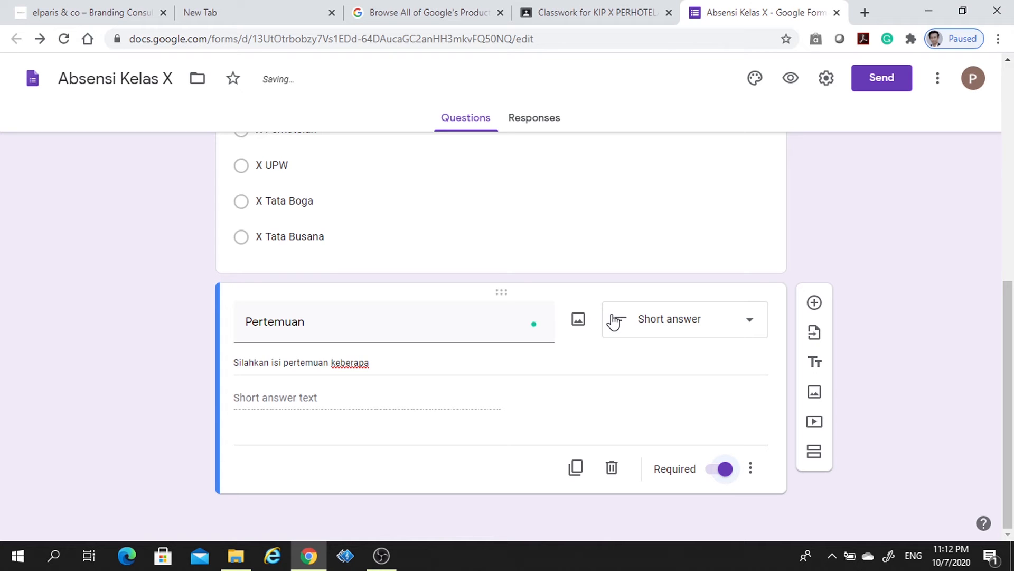
Step: Add a new question titled "Absensi" below the Pertemuan question
{"action": "scroll", "coordinate": [613, 317], "scroll_direction": "up", "scroll_amount": 2}
{"action": "scroll", "coordinate": [613, 314], "scroll_direction": "up", "scroll_amount": 1}
{"action": "scroll", "coordinate": [612, 316], "scroll_direction": "down", "scroll_amount": 3}
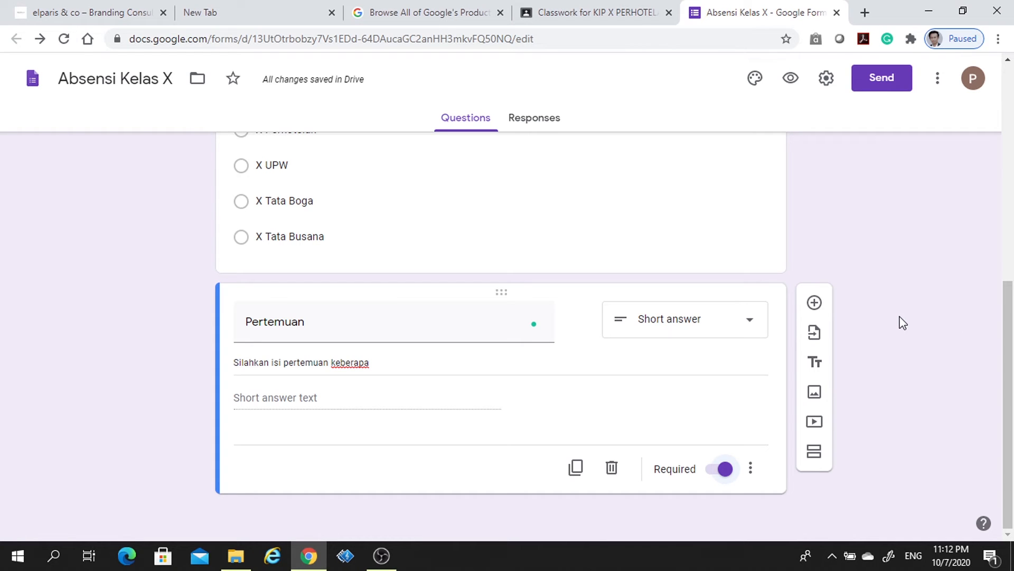
{"action": "left_click", "coordinate": [814, 303]}
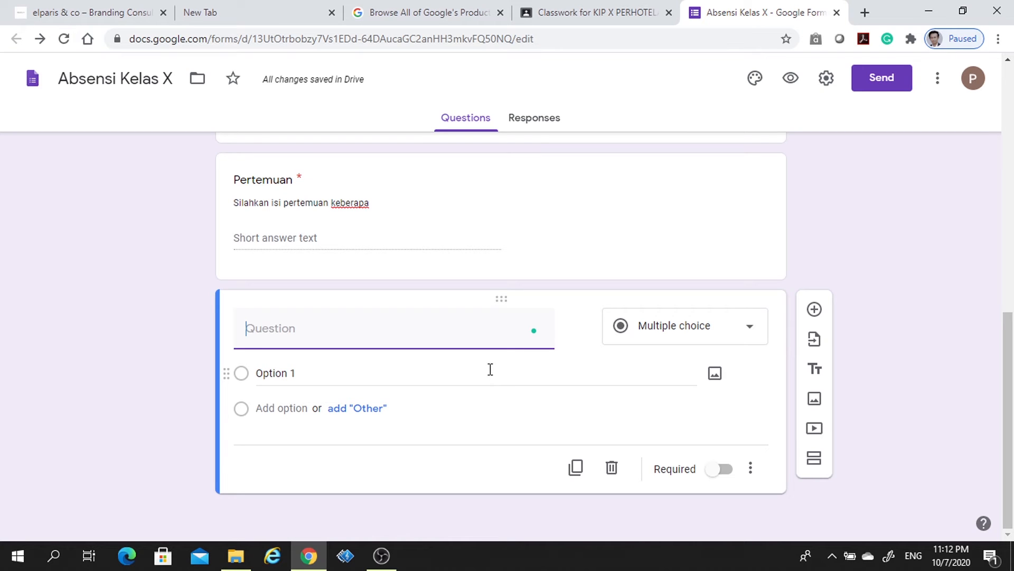
{"action": "type", "text": "Absensi"}
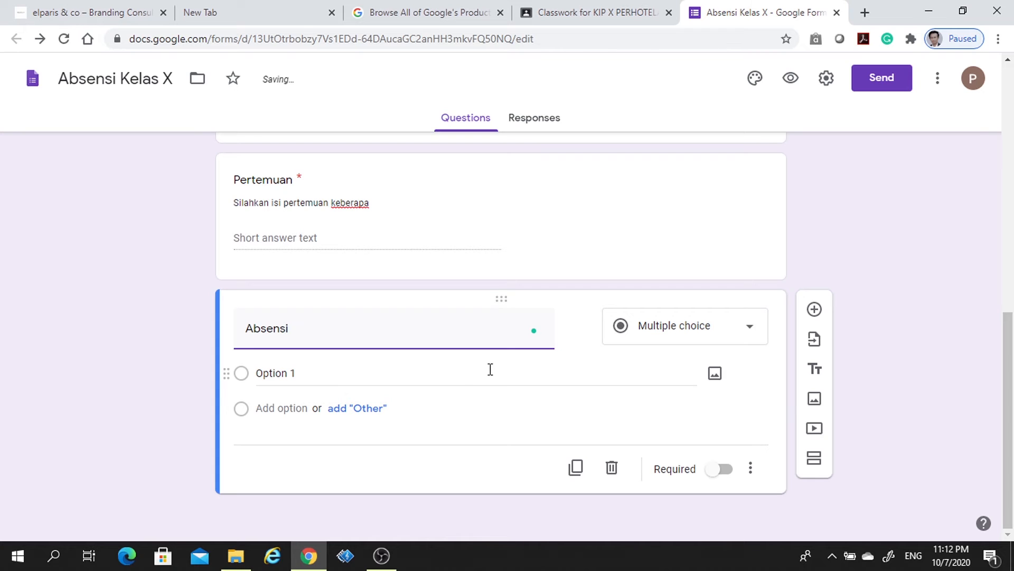
Step: Give the Absensi question the answer options "Hadir", "Sakit" and "Izin"
{"action": "left_click", "coordinate": [466, 375]}
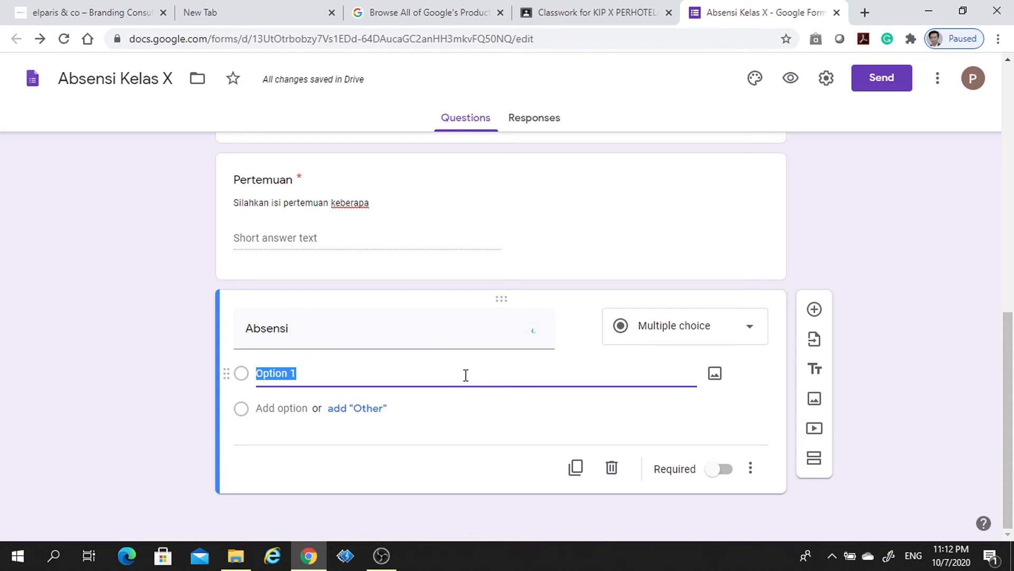
{"action": "type", "text": "Hadir"}
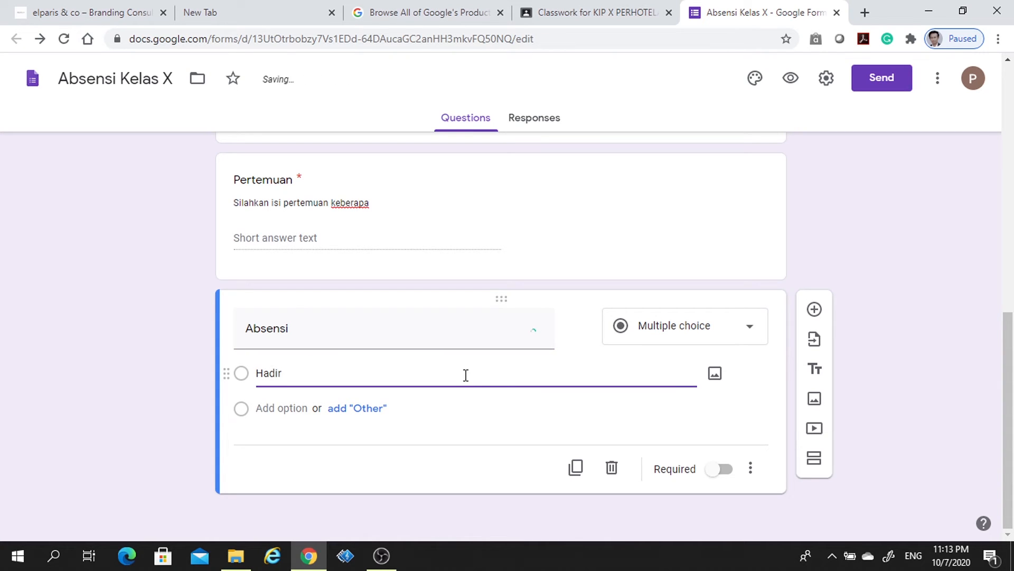
{"action": "key", "text": "Return"}
{"action": "type", "text": "Sakit"}
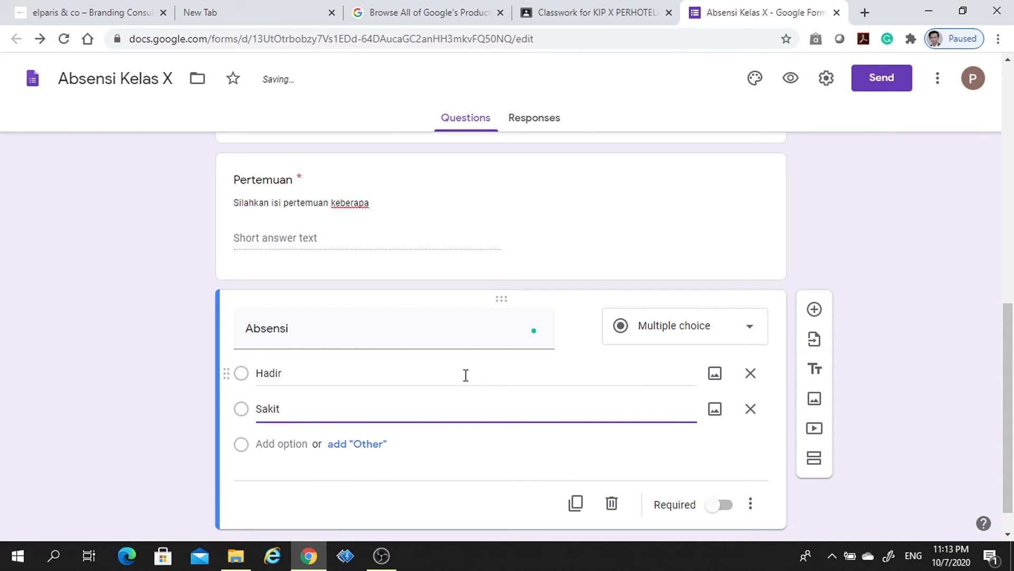
{"action": "key", "text": "Return"}
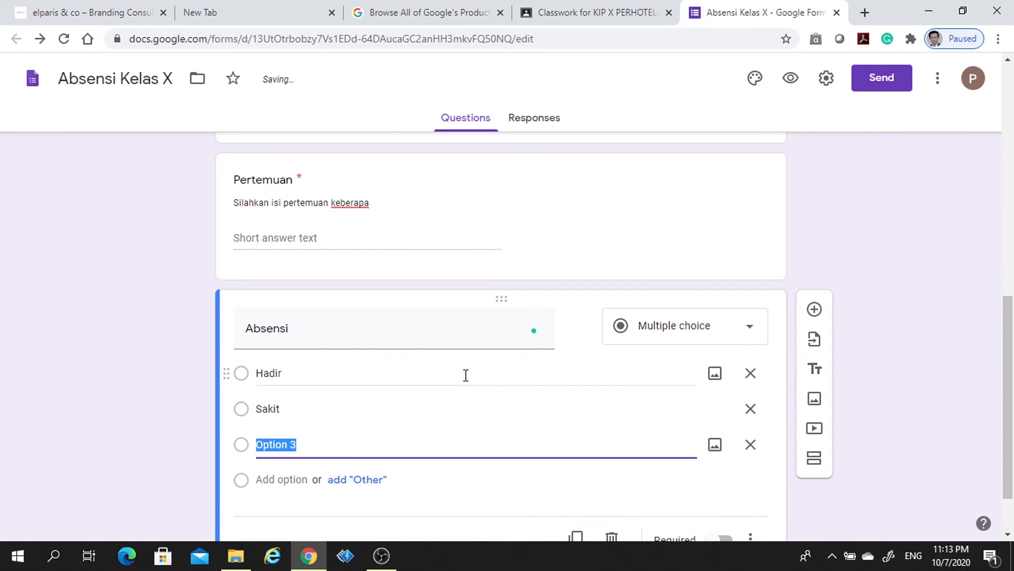
{"action": "type", "text": "Izin"}
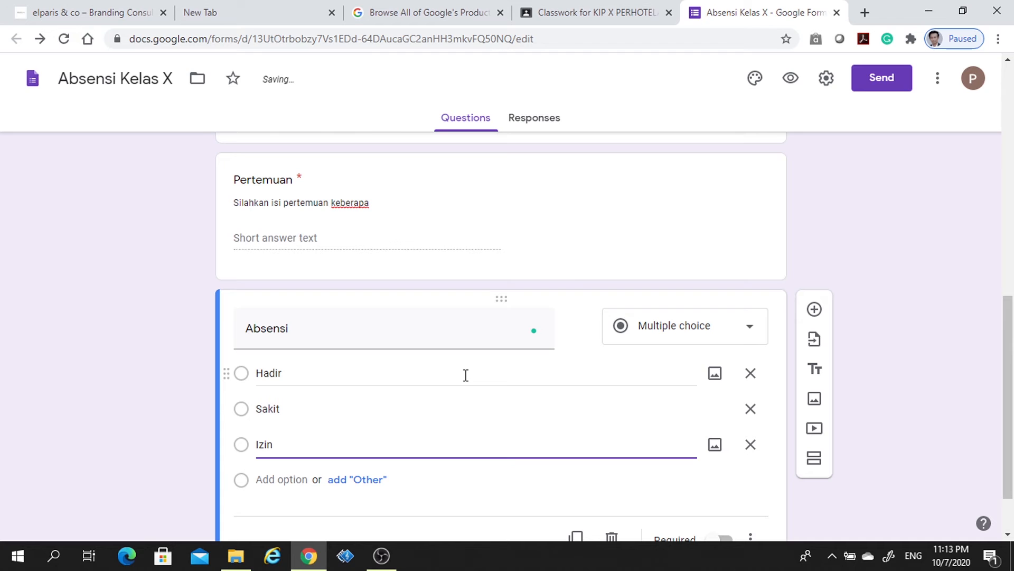
Step: Choose Multiple choice as the Absensi question's type and make the question required
{"action": "scroll", "coordinate": [544, 301], "scroll_direction": "down", "scroll_amount": 1}
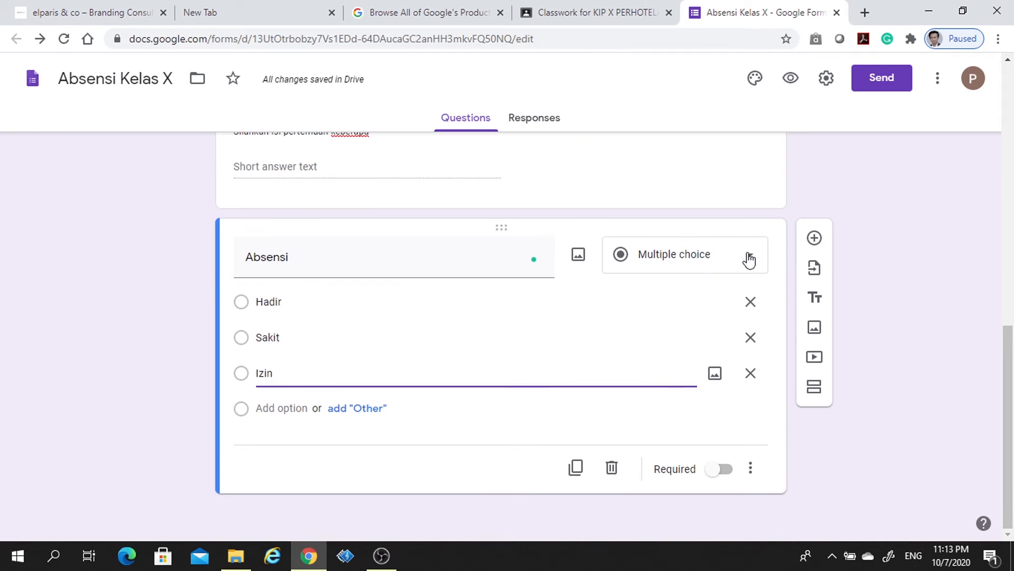
{"action": "left_click", "coordinate": [745, 256]}
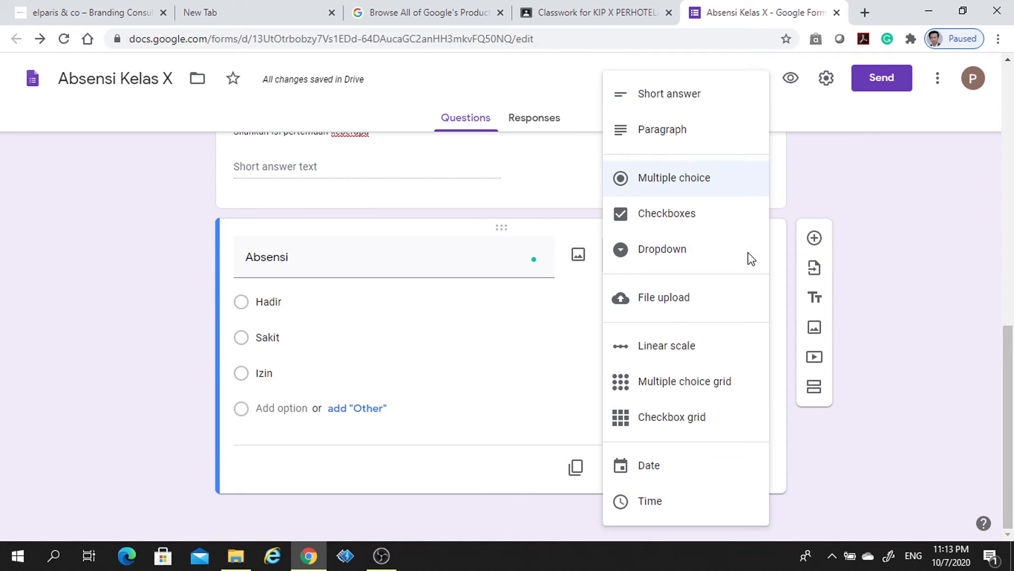
{"action": "left_click", "coordinate": [642, 186]}
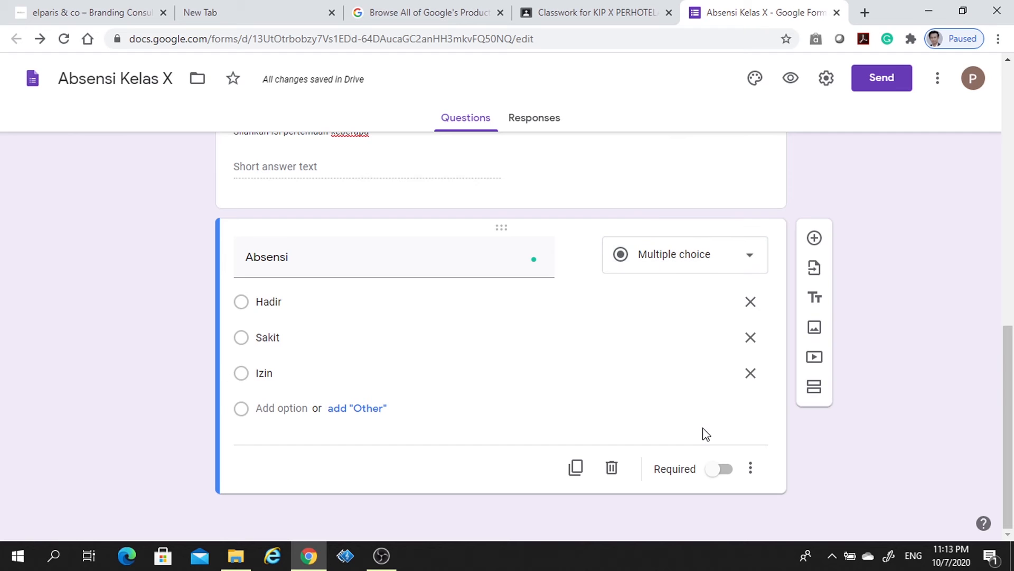
{"action": "left_click", "coordinate": [727, 479]}
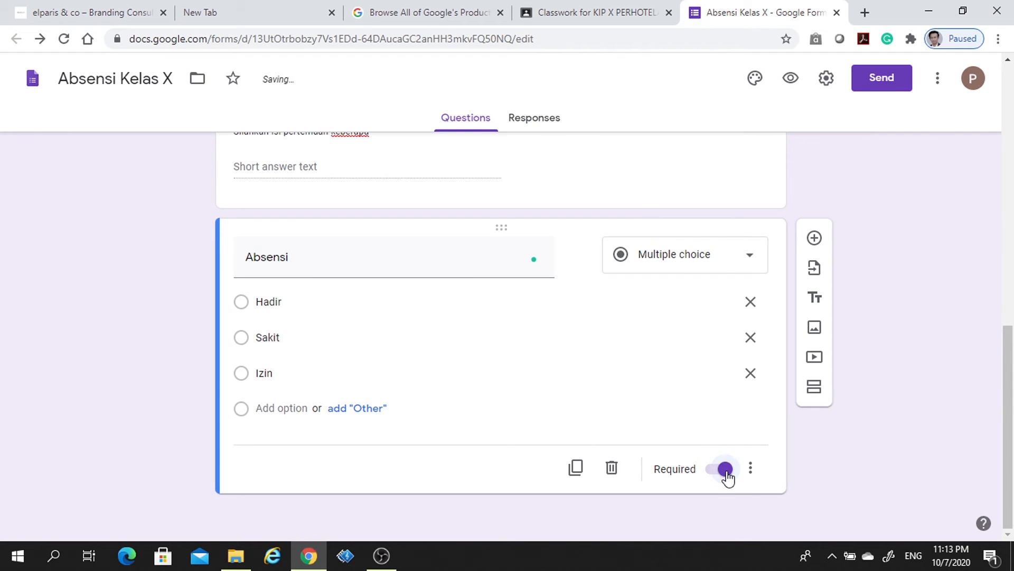
Step: Add a new question titled "Keterangan Alpha" below the Absensi question
{"action": "left_click", "coordinate": [814, 238]}
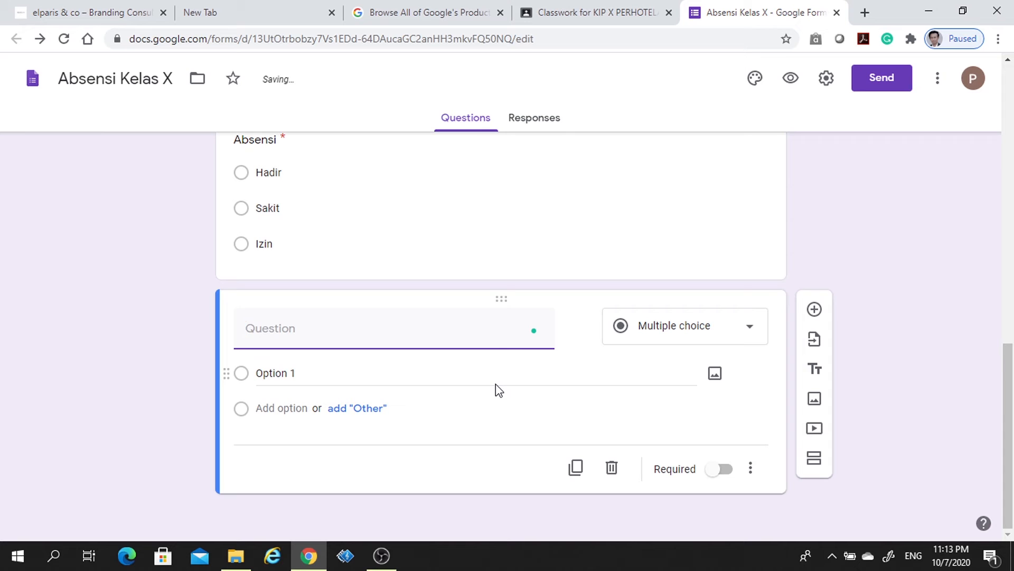
{"action": "type", "text": "Keteran"}
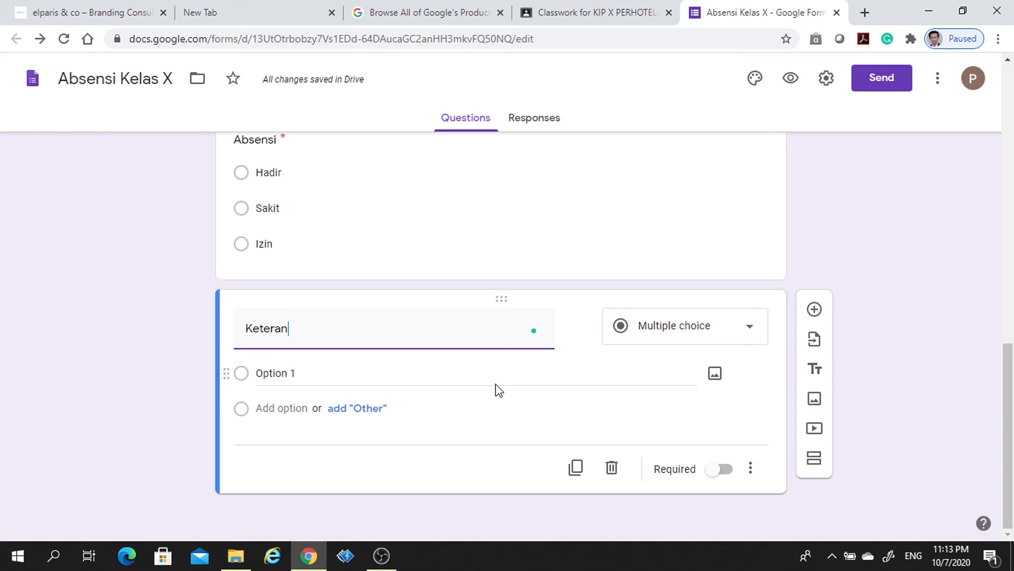
{"action": "type", "text": "gan Al"}
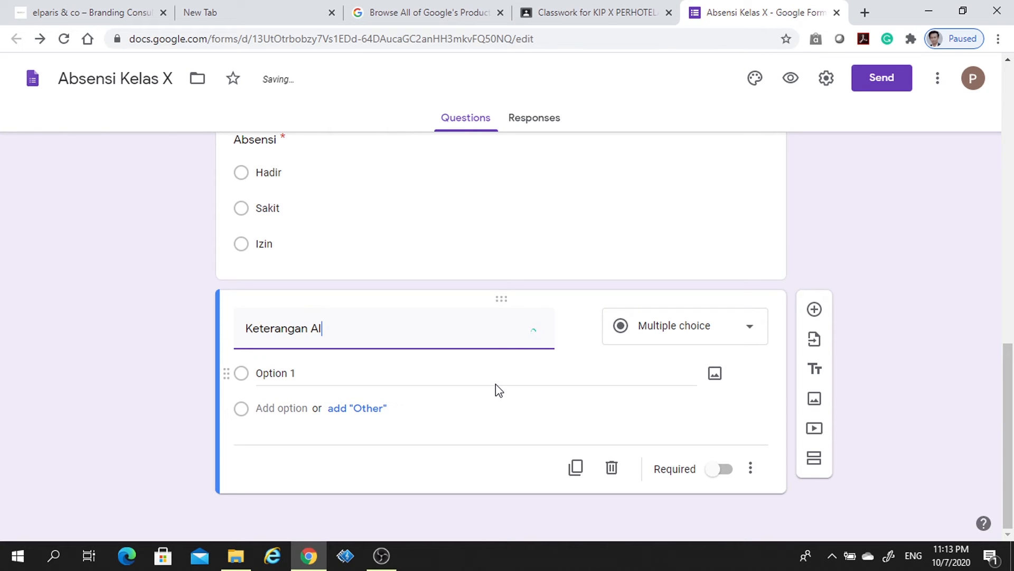
{"action": "type", "text": "pha"}
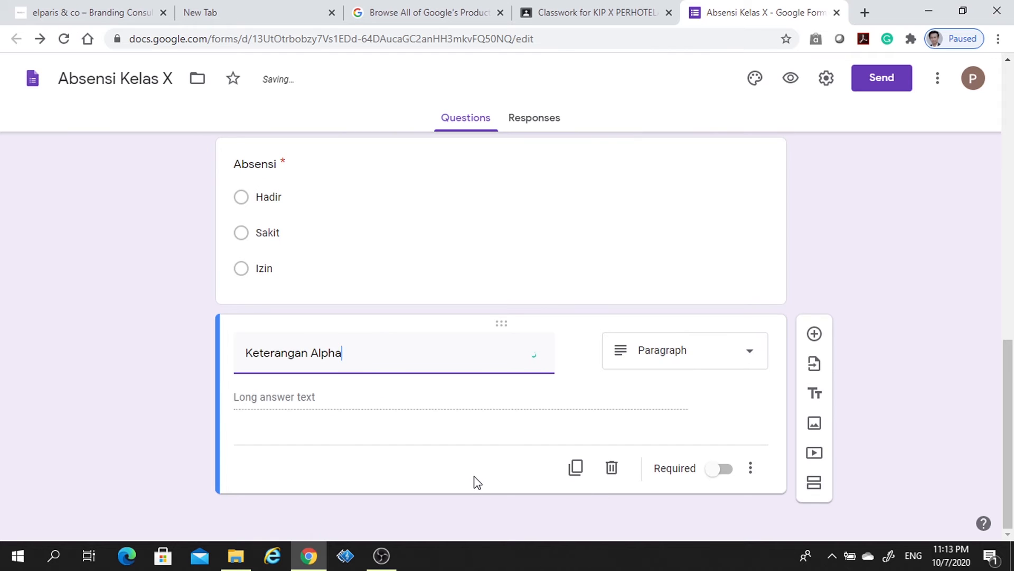
Step: Add the description "Silahkan mengisi untuk keterangan Sakit atau Izin" to the Keterangan Alpha question
{"action": "left_click", "coordinate": [750, 468]}
{"action": "left_click", "coordinate": [783, 472]}
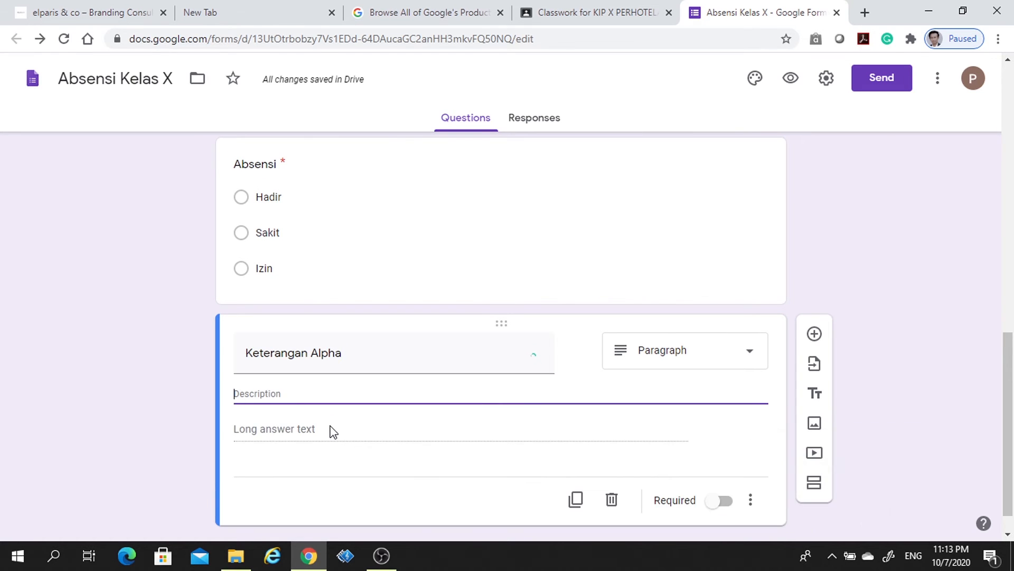
{"action": "type", "text": "Sila"}
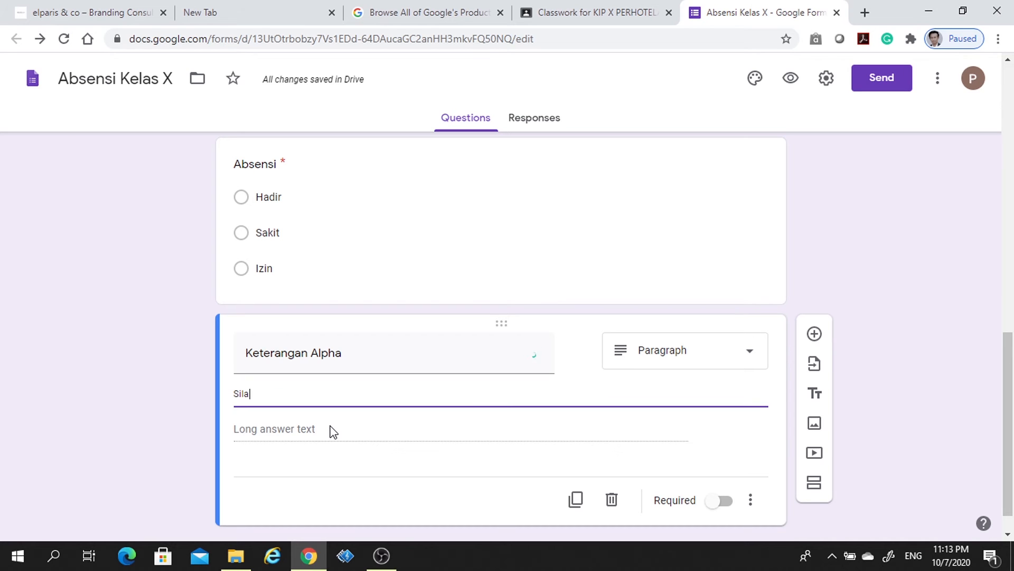
{"action": "type", "text": "hkan"}
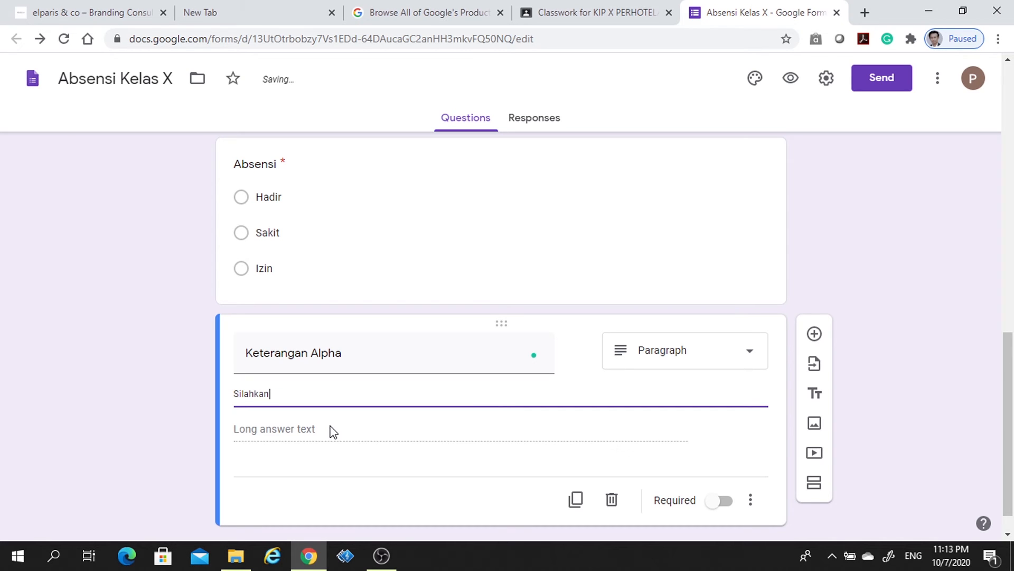
{"action": "type", "text": " mengisi untuk keterna"}
{"action": "key", "text": "BackSpace"}
{"action": "key", "text": "BackSpace"}
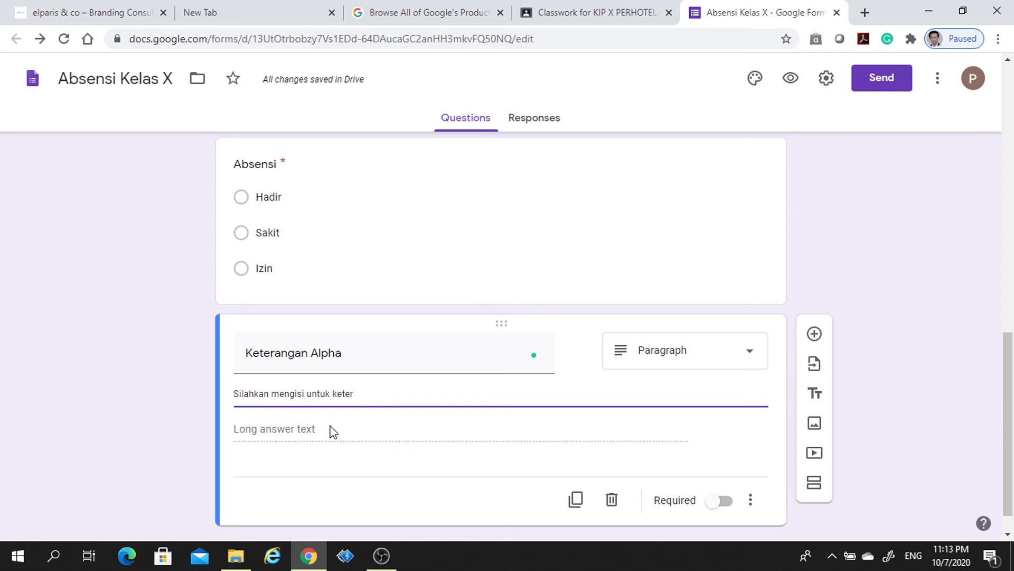
{"action": "type", "text": "angan Sakit atau Izin"}
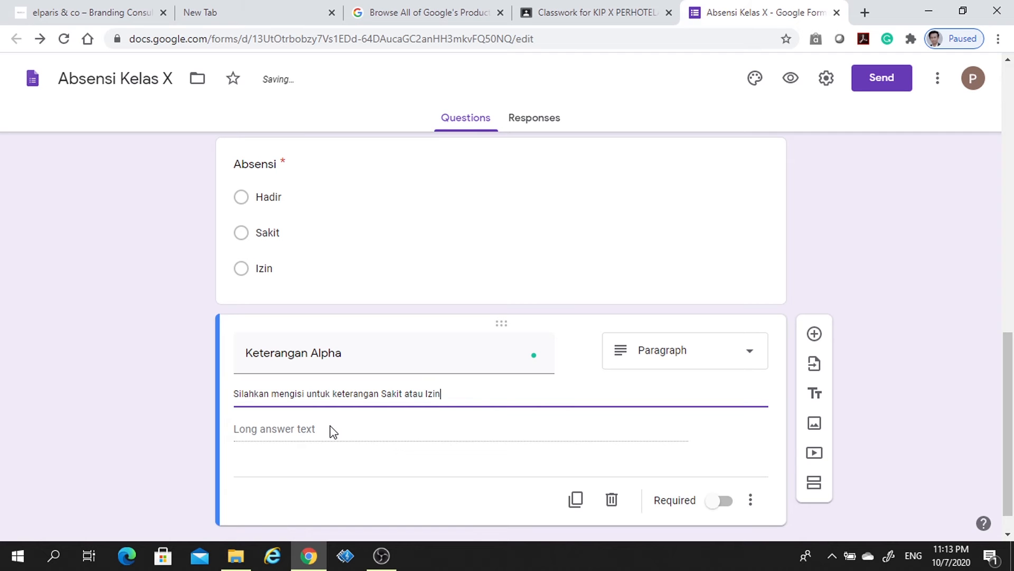
Step: Review the form's questions from Tanggal through Keterangan Alpha, checking their titles, descriptions and answer options
{"action": "scroll", "coordinate": [389, 426], "scroll_direction": "down", "scroll_amount": 1}
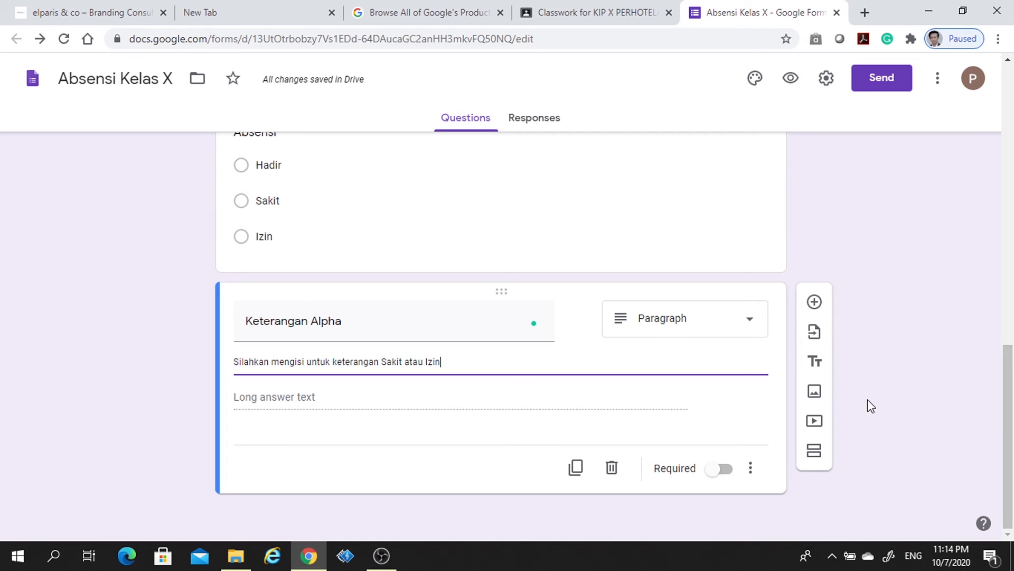
{"action": "scroll", "coordinate": [867, 399], "scroll_direction": "up", "scroll_amount": 4}
{"action": "scroll", "coordinate": [868, 399], "scroll_direction": "down", "scroll_amount": 3}
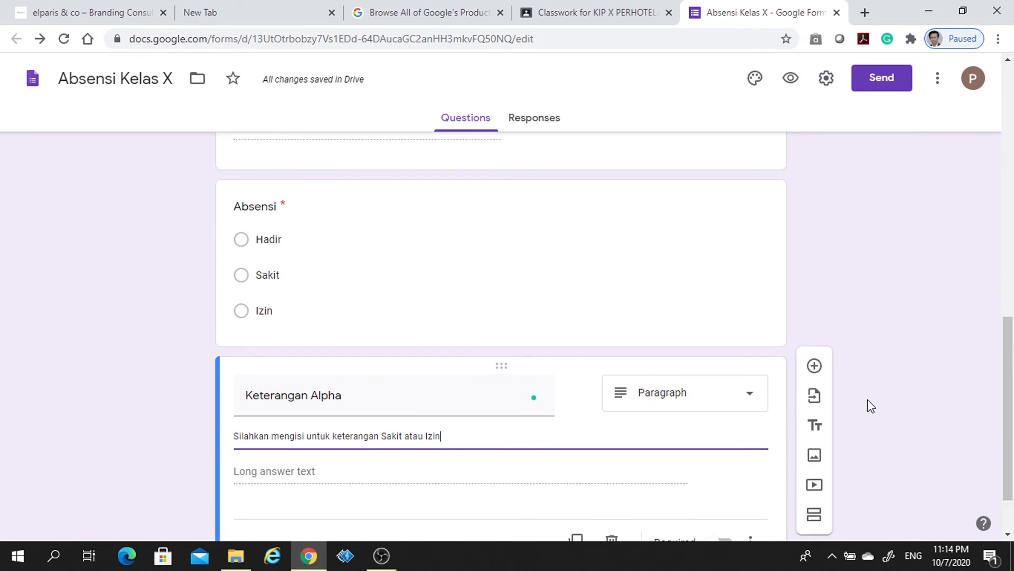
{"action": "scroll", "coordinate": [868, 399], "scroll_direction": "up", "scroll_amount": 6}
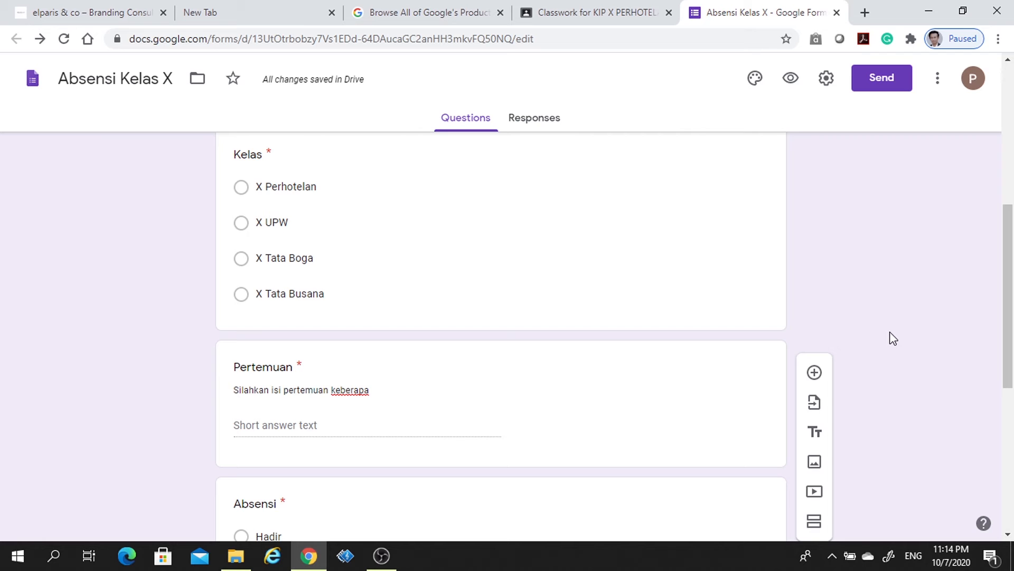
{"action": "scroll", "coordinate": [888, 330], "scroll_direction": "up", "scroll_amount": 3}
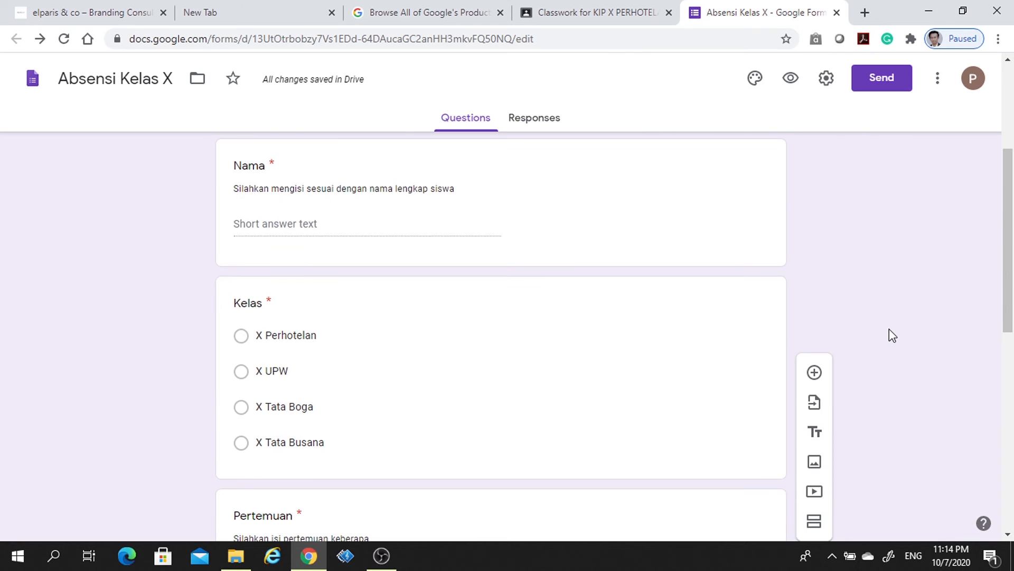
{"action": "scroll", "coordinate": [890, 328], "scroll_direction": "up", "scroll_amount": 3}
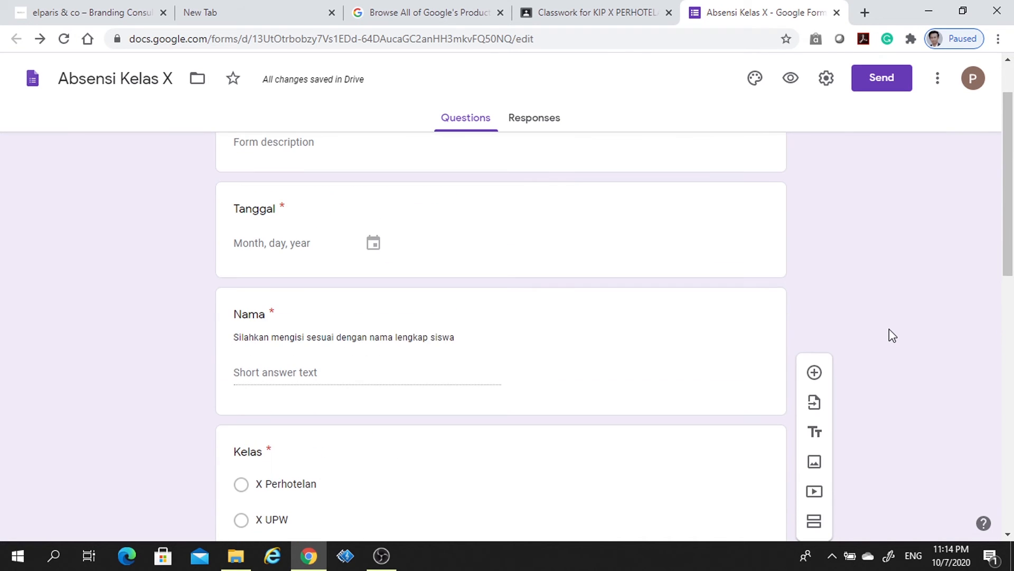
{"action": "scroll", "coordinate": [889, 329], "scroll_direction": "down", "scroll_amount": 4}
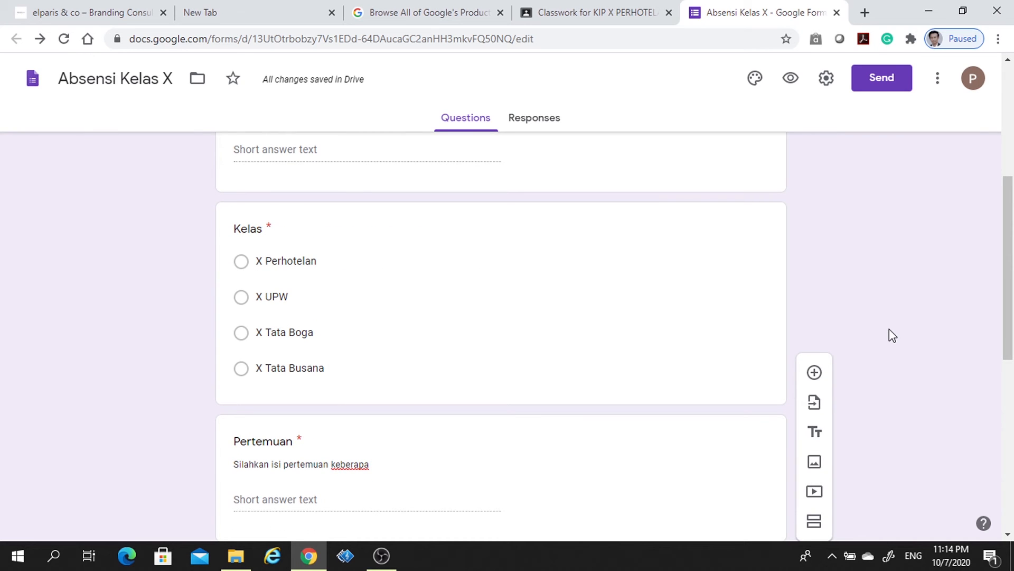
{"action": "scroll", "coordinate": [889, 328], "scroll_direction": "down", "scroll_amount": 4}
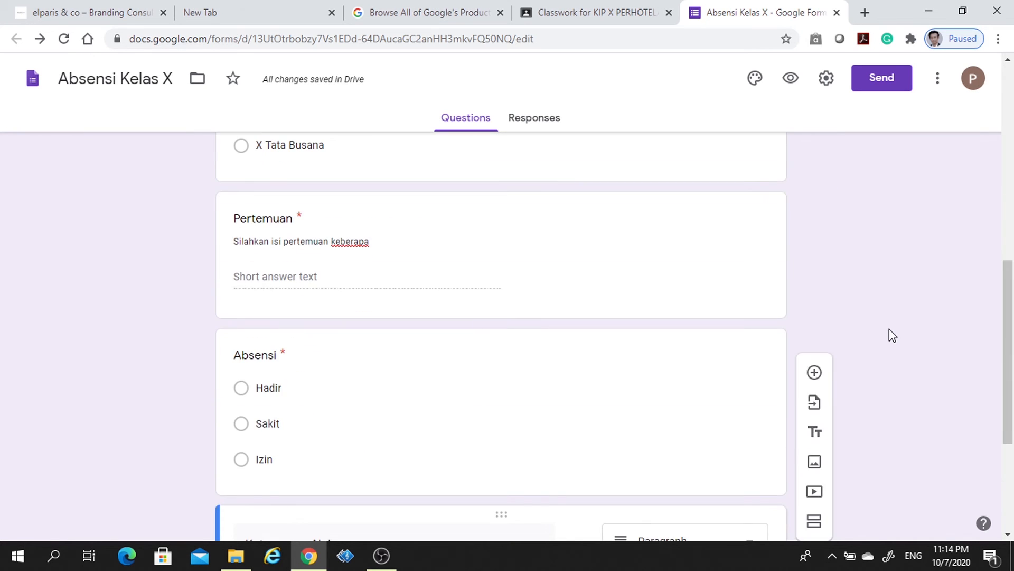
{"action": "scroll", "coordinate": [889, 329], "scroll_direction": "down", "scroll_amount": 1}
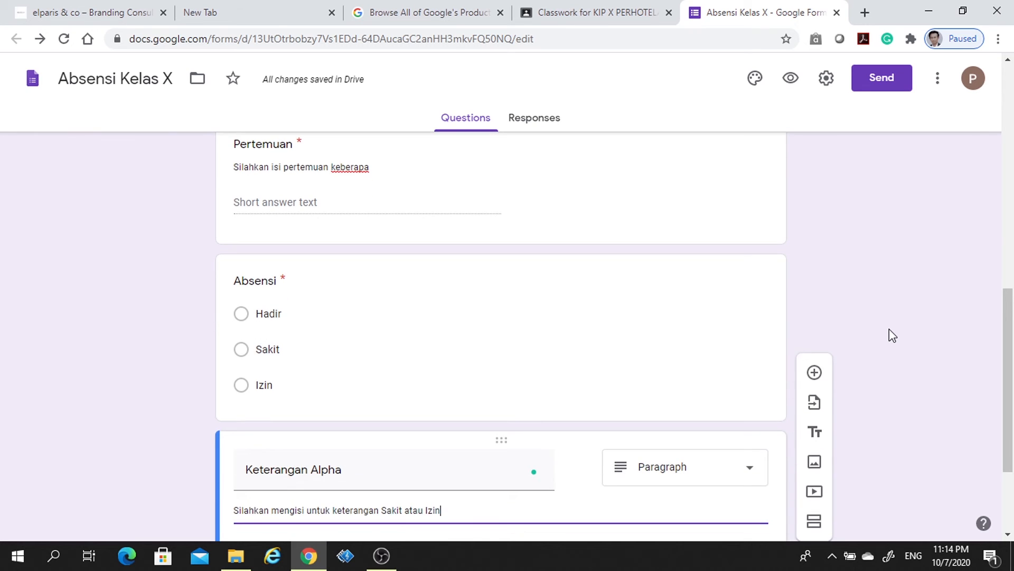
{"action": "scroll", "coordinate": [889, 329], "scroll_direction": "down", "scroll_amount": 3}
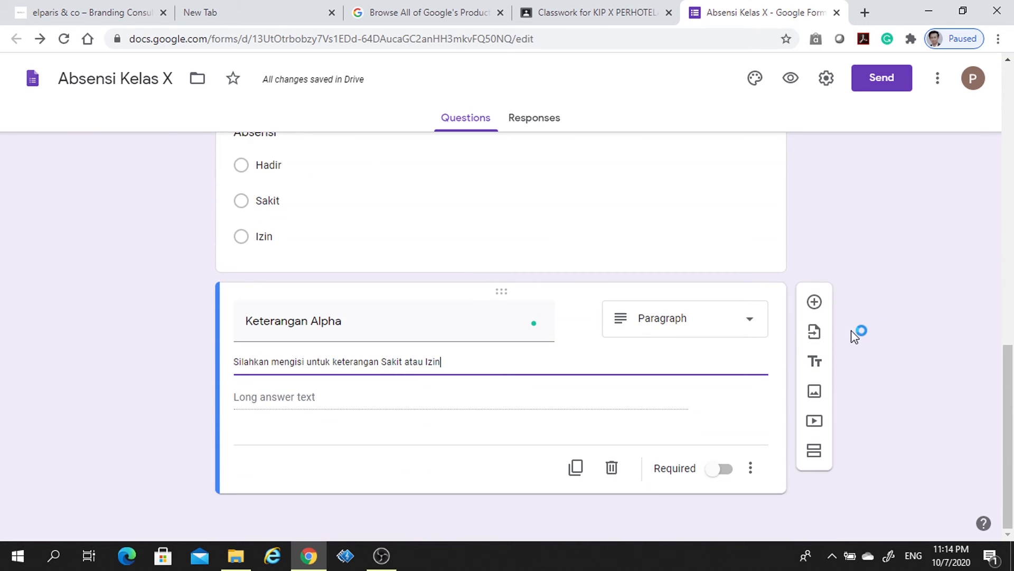
Step: Add a new question titled "Mata Pelajaran" below the Keterangan Alpha question
{"action": "left_click", "coordinate": [815, 303]}
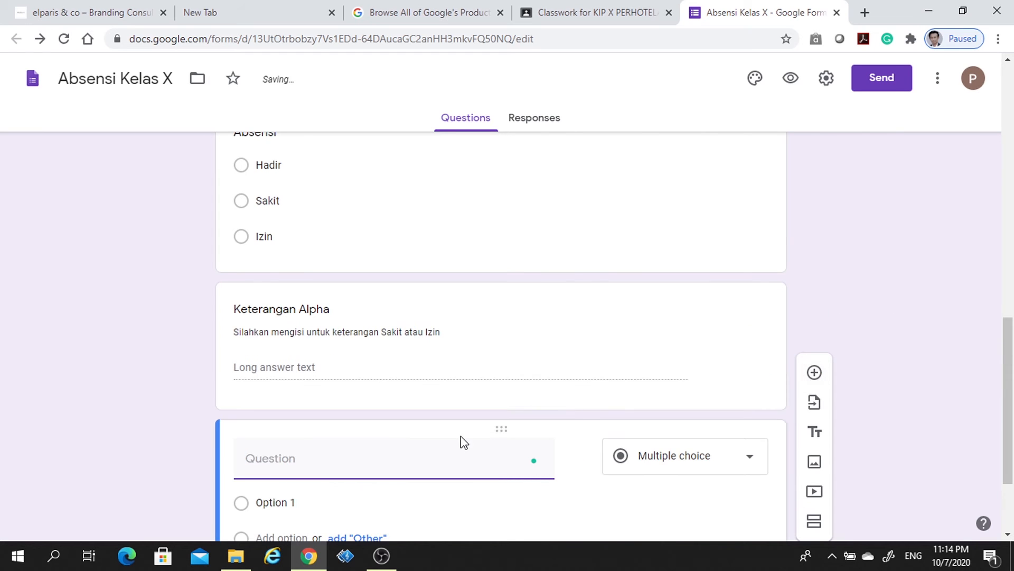
{"action": "type", "text": "Mata Pelajaran"}
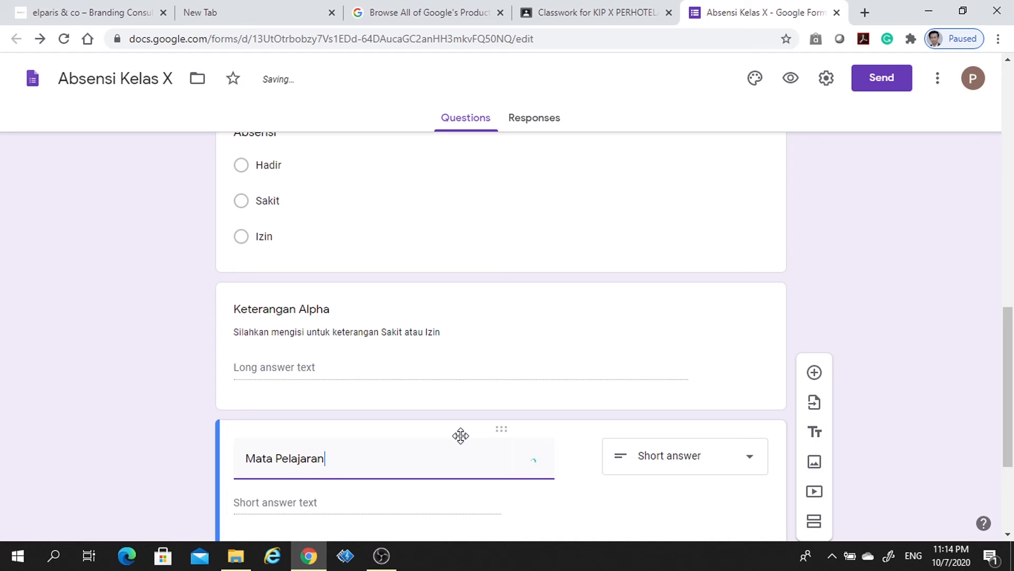
{"action": "scroll", "coordinate": [523, 373], "scroll_direction": "down", "scroll_amount": 2}
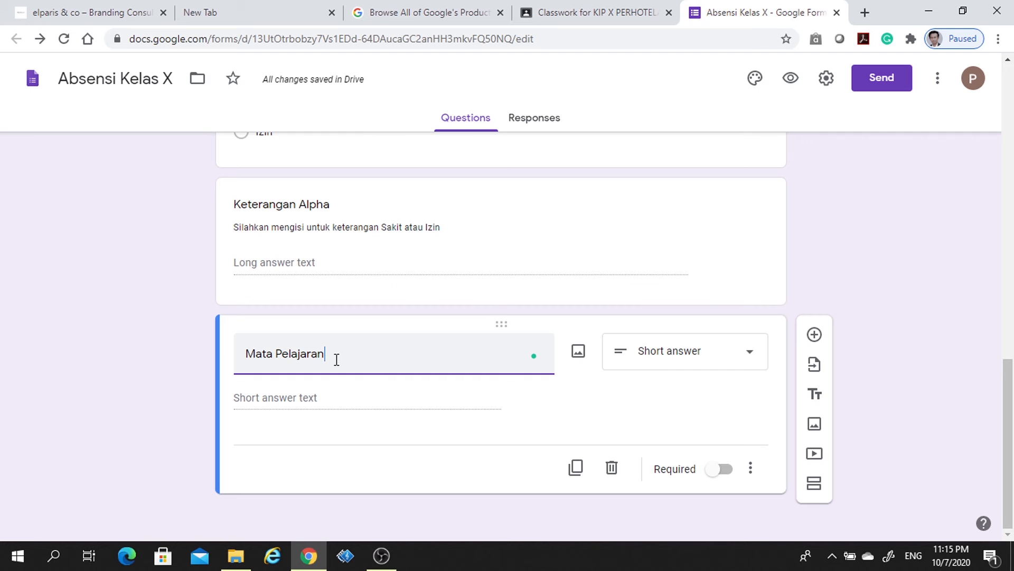
{"action": "left_click", "coordinate": [750, 355]}
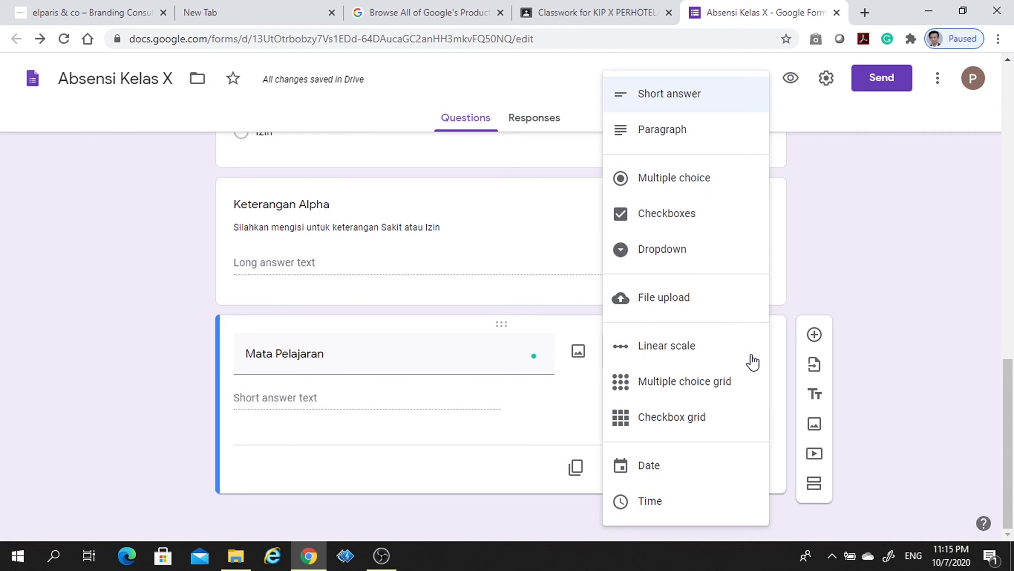
{"action": "left_click", "coordinate": [684, 104]}
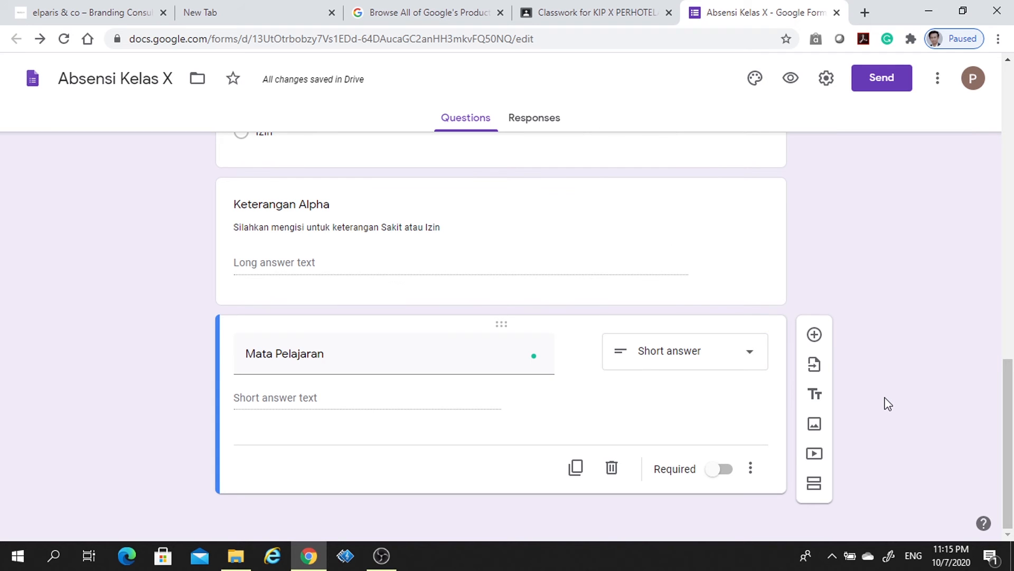
{"action": "left_click", "coordinate": [732, 477]}
{"action": "left_click", "coordinate": [717, 474]}
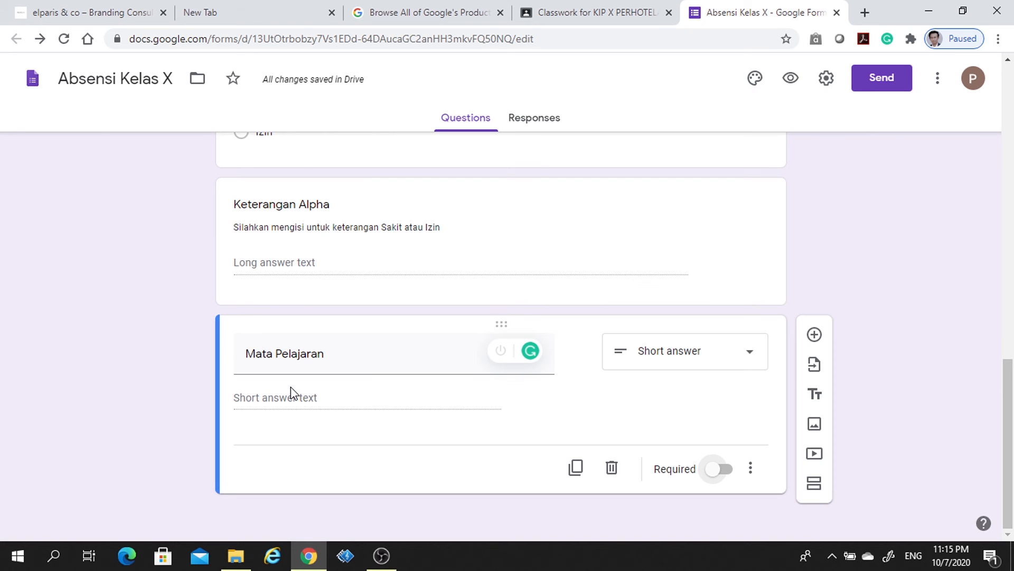
Step: Change the Mata Pelajaran question to Multiple choice and give it the answer options "KIP", "BAP" and "IPA"
{"action": "left_click", "coordinate": [745, 361]}
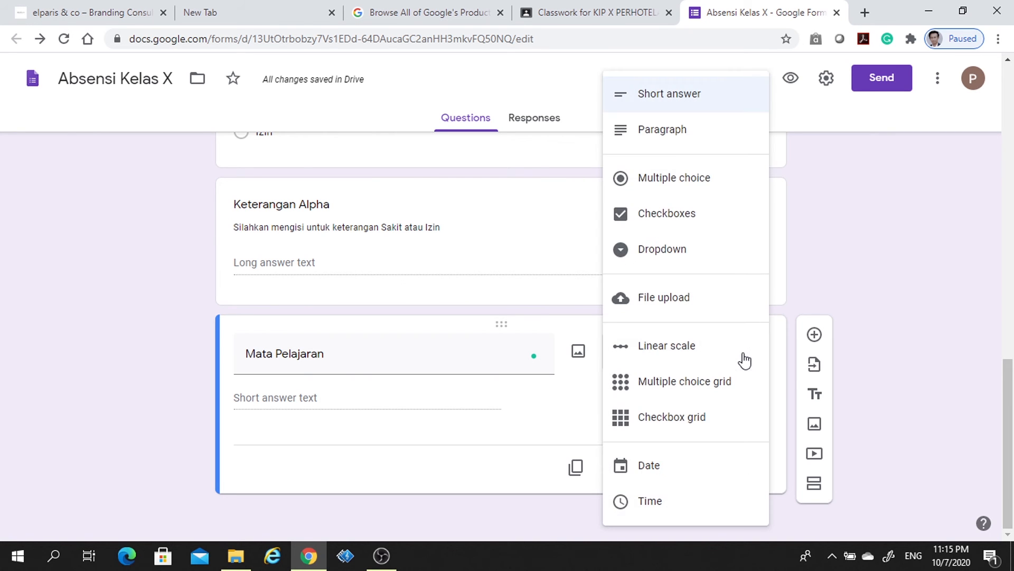
{"action": "left_click", "coordinate": [684, 182]}
{"action": "left_click", "coordinate": [347, 395]}
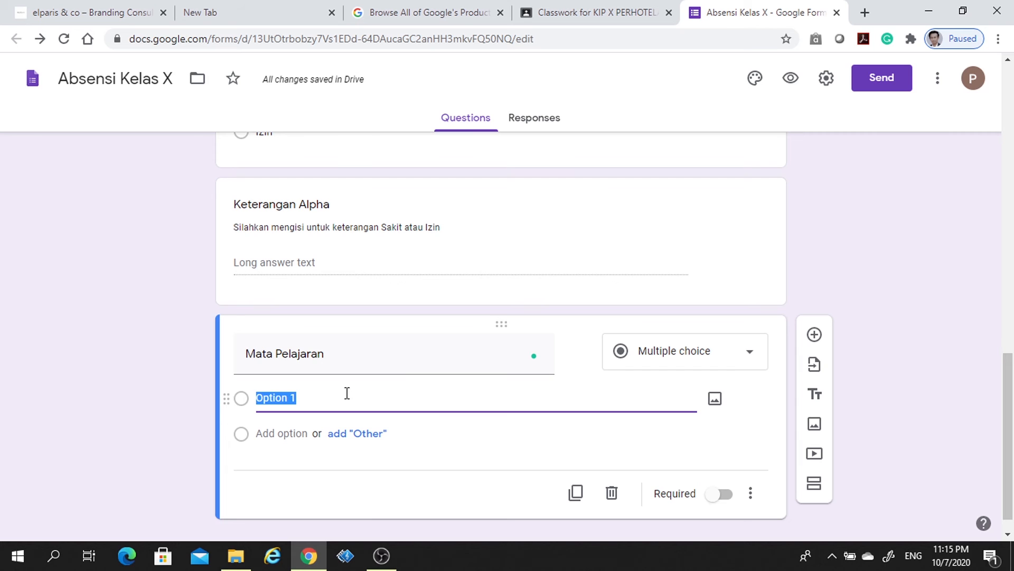
{"action": "type", "text": "KIP"}
{"action": "key", "text": "Return"}
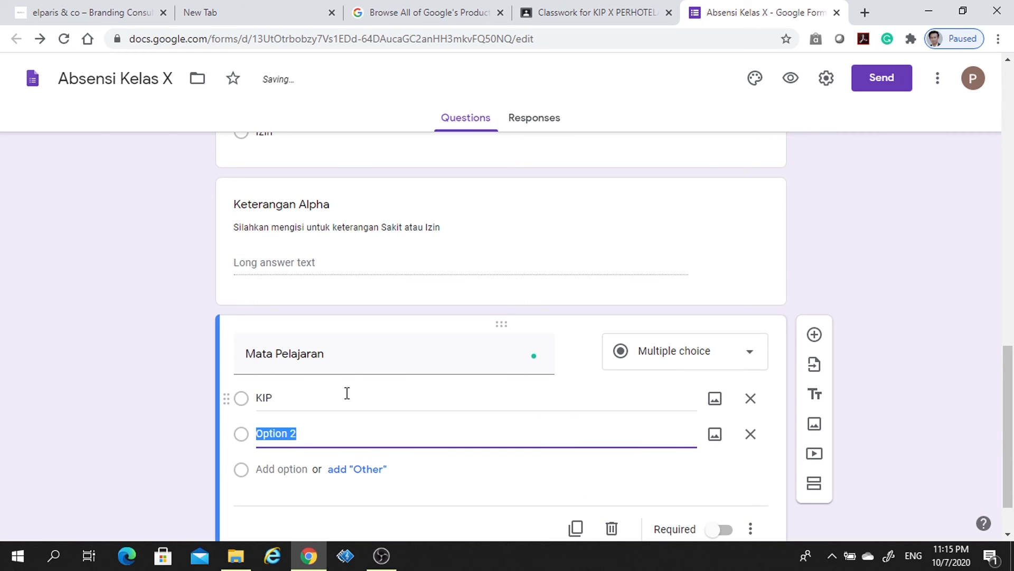
{"action": "type", "text": "BAP"}
{"action": "key", "text": "Return"}
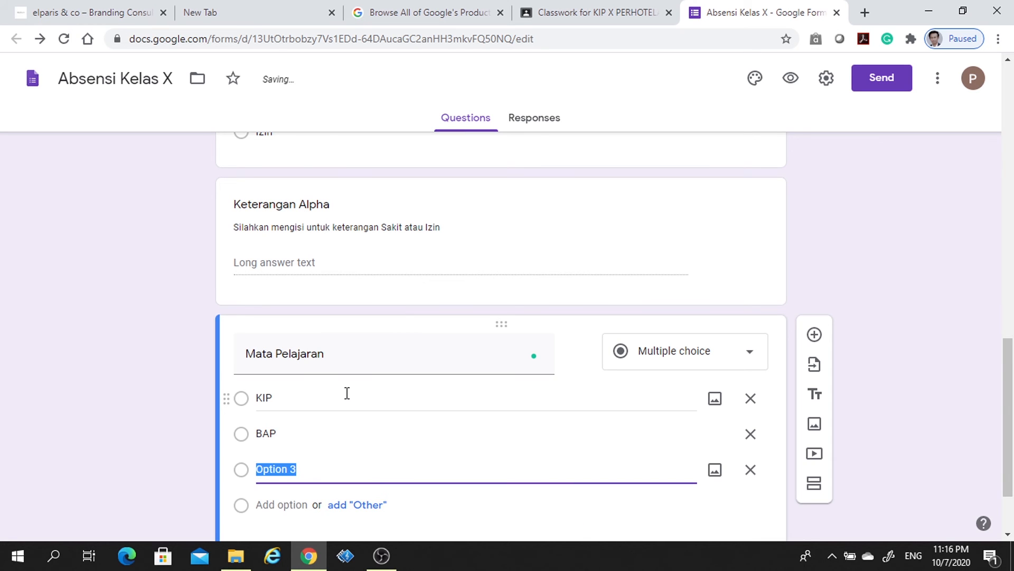
{"action": "type", "text": "IPA"}
{"action": "scroll", "coordinate": [359, 389], "scroll_direction": "down", "scroll_amount": 2}
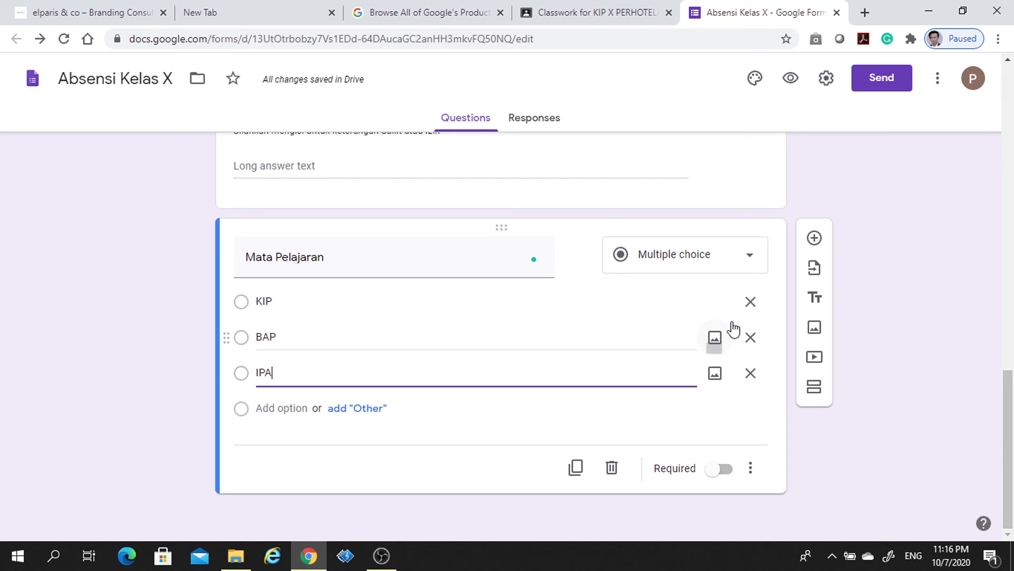
Step: Make the Mata Pelajaran question required
{"action": "left_click", "coordinate": [902, 398]}
{"action": "scroll", "coordinate": [902, 398], "scroll_direction": "up", "scroll_amount": 5}
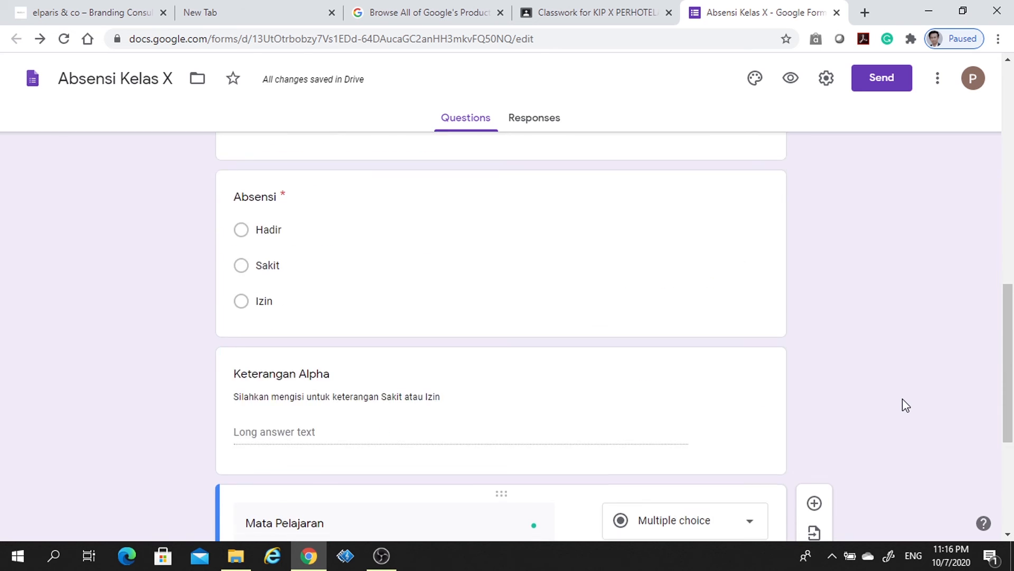
{"action": "scroll", "coordinate": [903, 402], "scroll_direction": "down", "scroll_amount": 5}
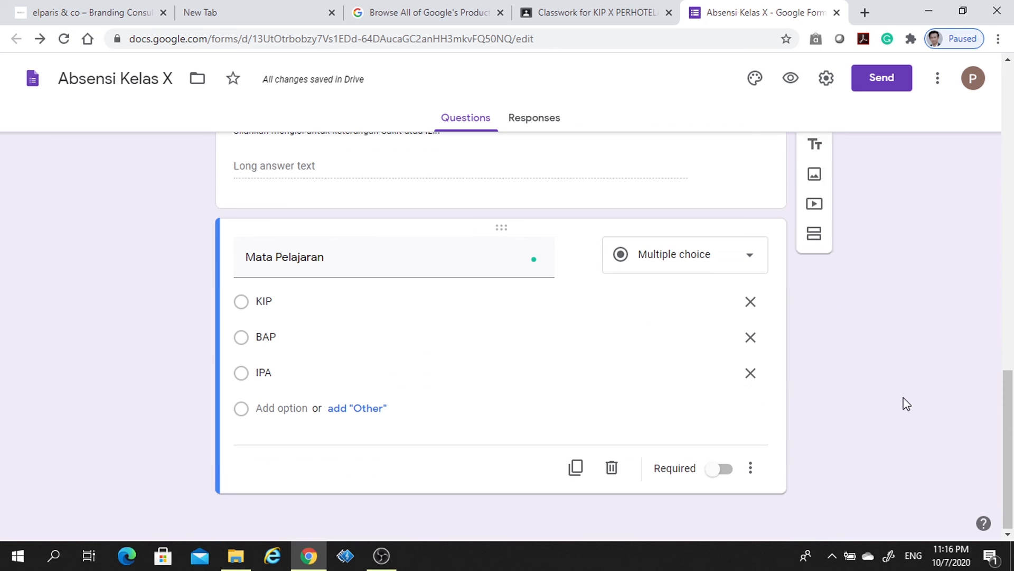
{"action": "left_click", "coordinate": [729, 469]}
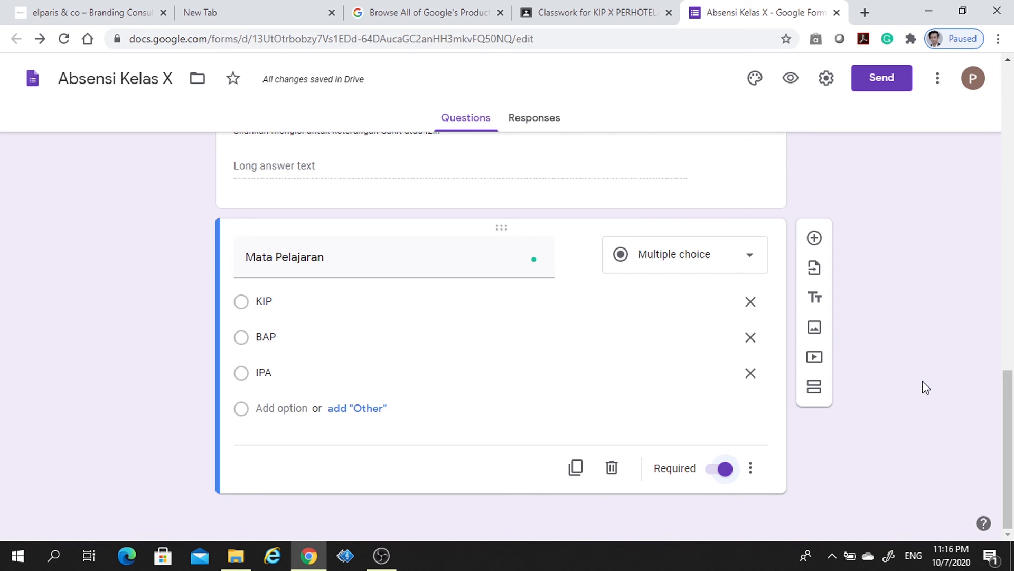
Step: Review the whole form from its title down to the Mata Pelajaran question, comparing the Absensi options with Keterangan Alpha
{"action": "scroll", "coordinate": [922, 382], "scroll_direction": "up", "scroll_amount": 10}
{"action": "scroll", "coordinate": [927, 387], "scroll_direction": "up", "scroll_amount": 6}
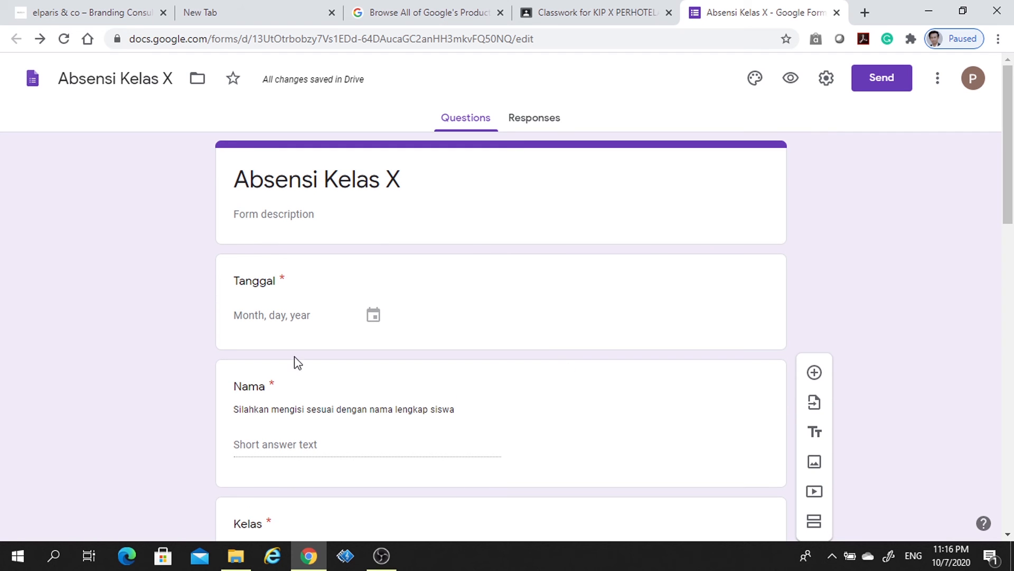
{"action": "scroll", "coordinate": [290, 439], "scroll_direction": "down", "scroll_amount": 4}
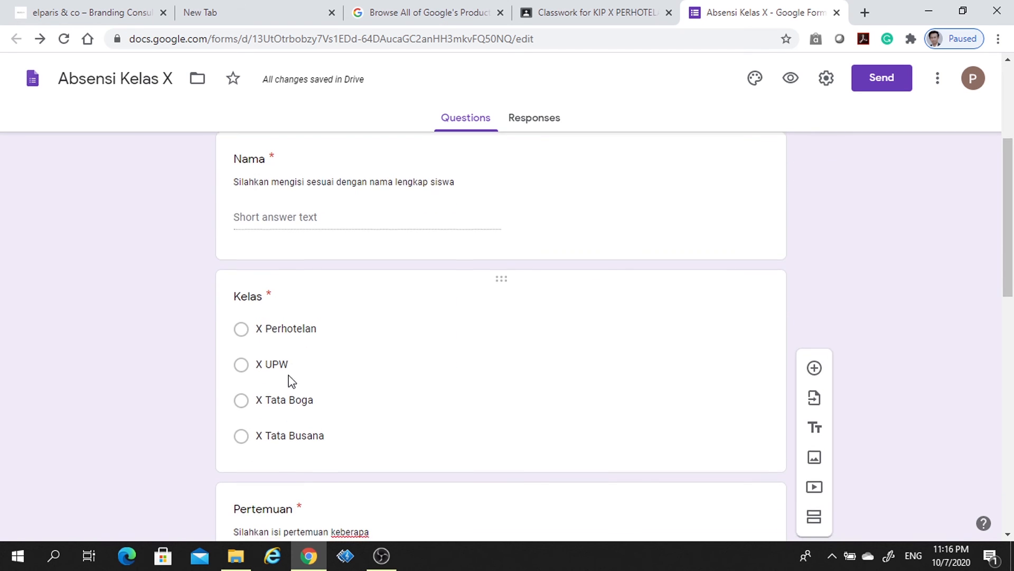
{"action": "scroll", "coordinate": [290, 380], "scroll_direction": "down", "scroll_amount": 5}
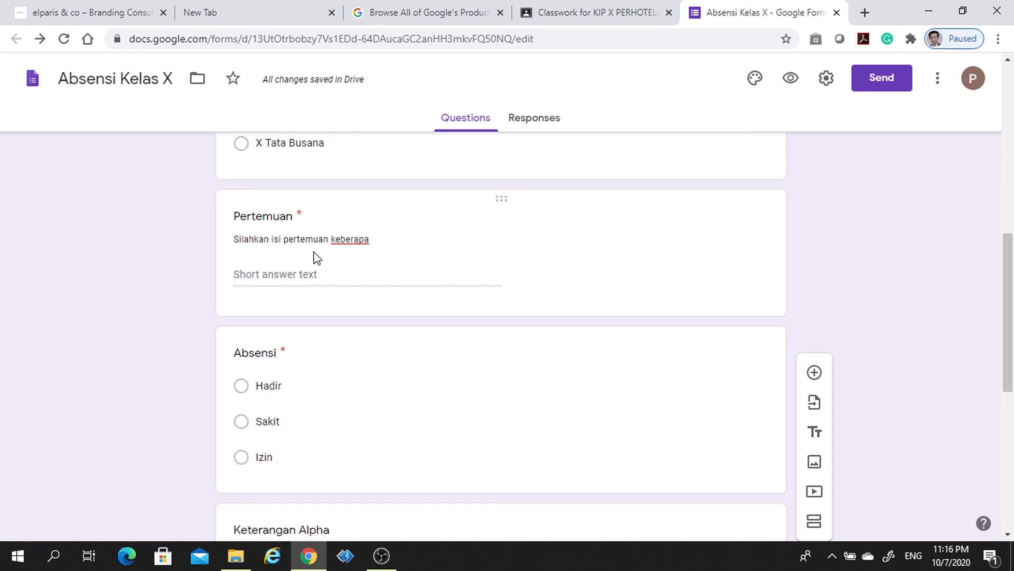
{"action": "scroll", "coordinate": [328, 335], "scroll_direction": "down", "scroll_amount": 2}
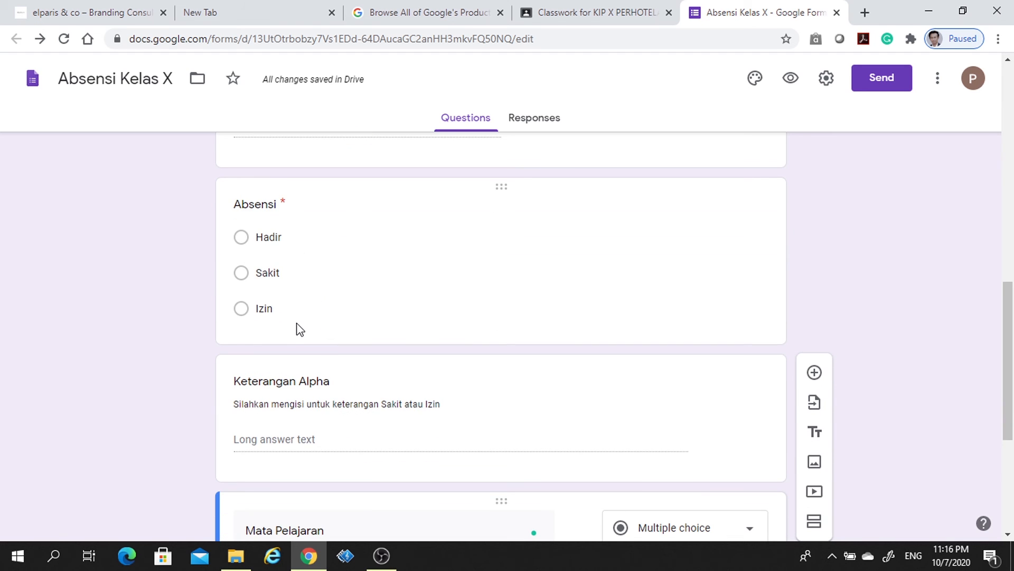
{"action": "scroll", "coordinate": [297, 325], "scroll_direction": "down", "scroll_amount": 3}
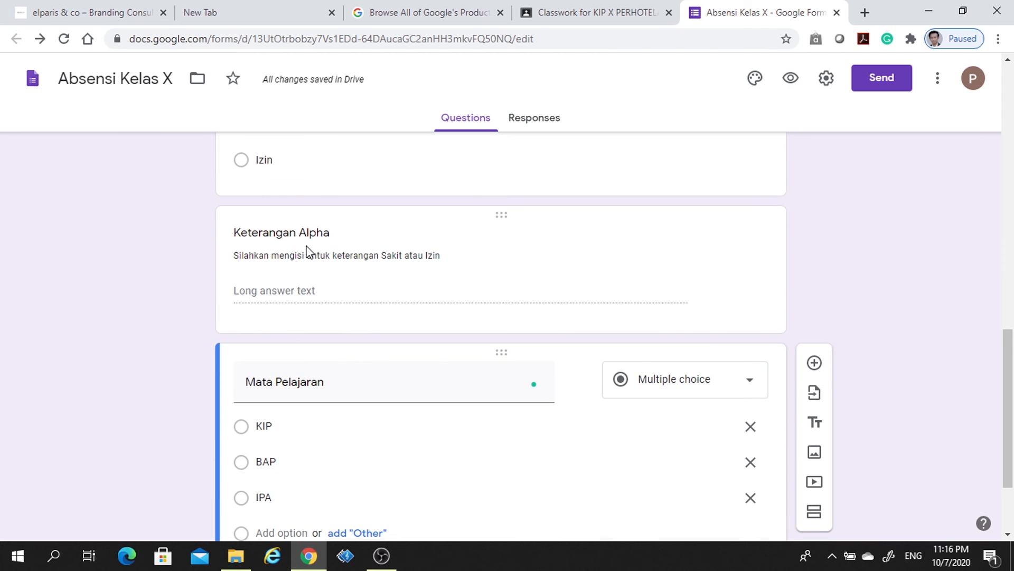
{"action": "scroll", "coordinate": [305, 253], "scroll_direction": "up", "scroll_amount": 3}
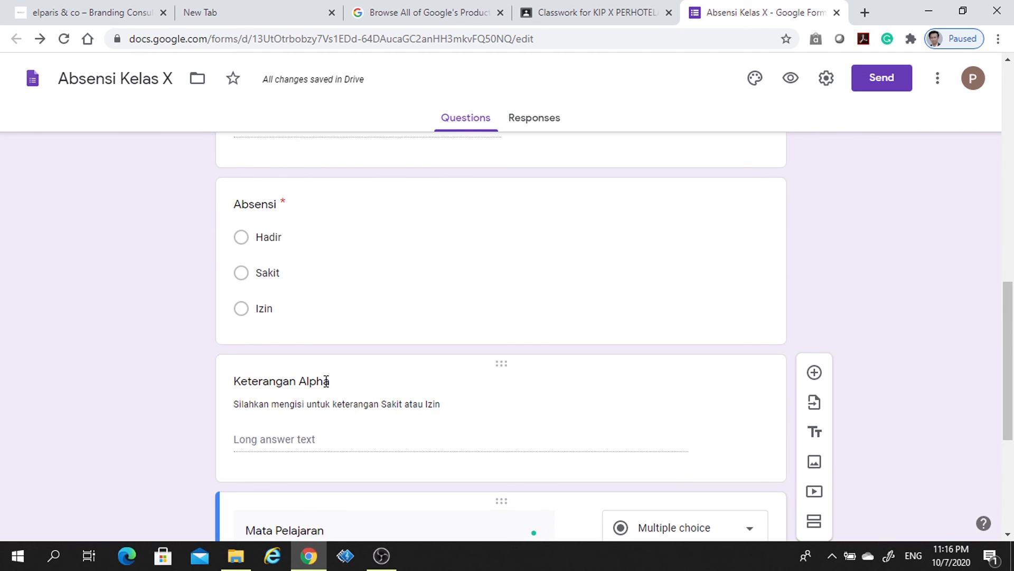
{"action": "scroll", "coordinate": [327, 380], "scroll_direction": "down", "scroll_amount": 2}
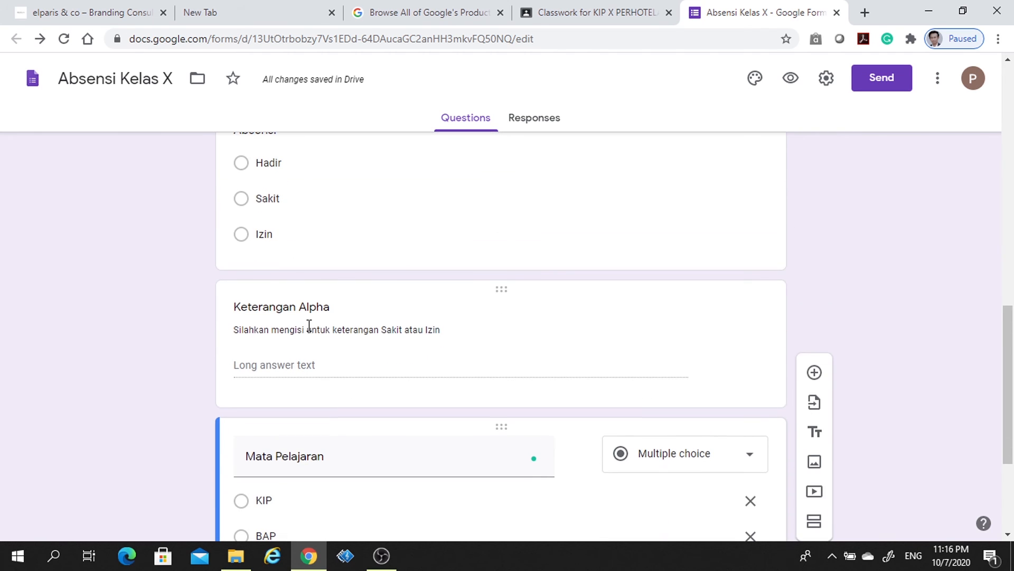
Step: Preview the Absensi Kelas X form as a respondent and examine its questions and required marks from Tanggal to Mata Pelajaran
{"action": "scroll", "coordinate": [296, 324], "scroll_direction": "down", "scroll_amount": 3}
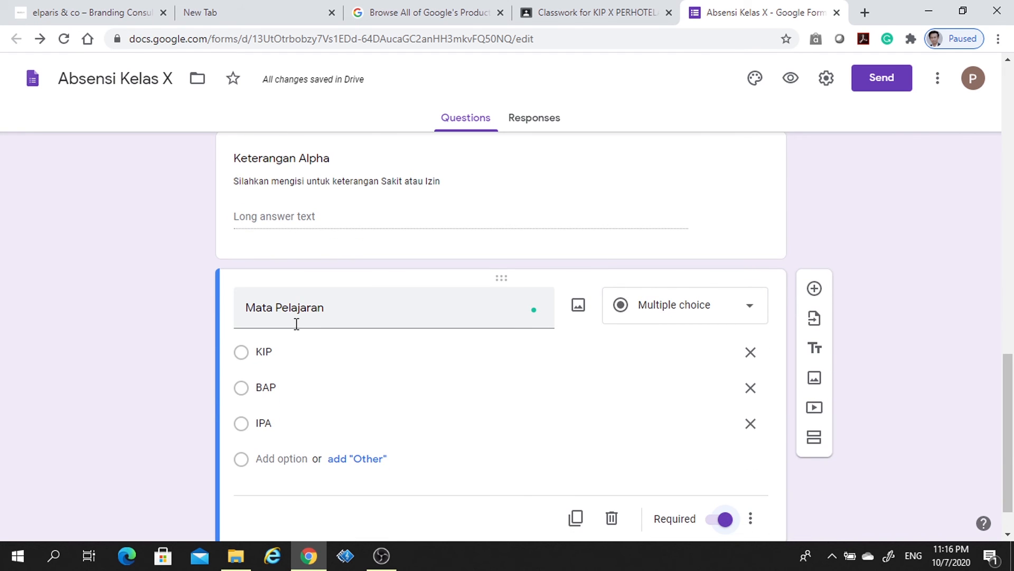
{"action": "scroll", "coordinate": [296, 325], "scroll_direction": "up", "scroll_amount": 20}
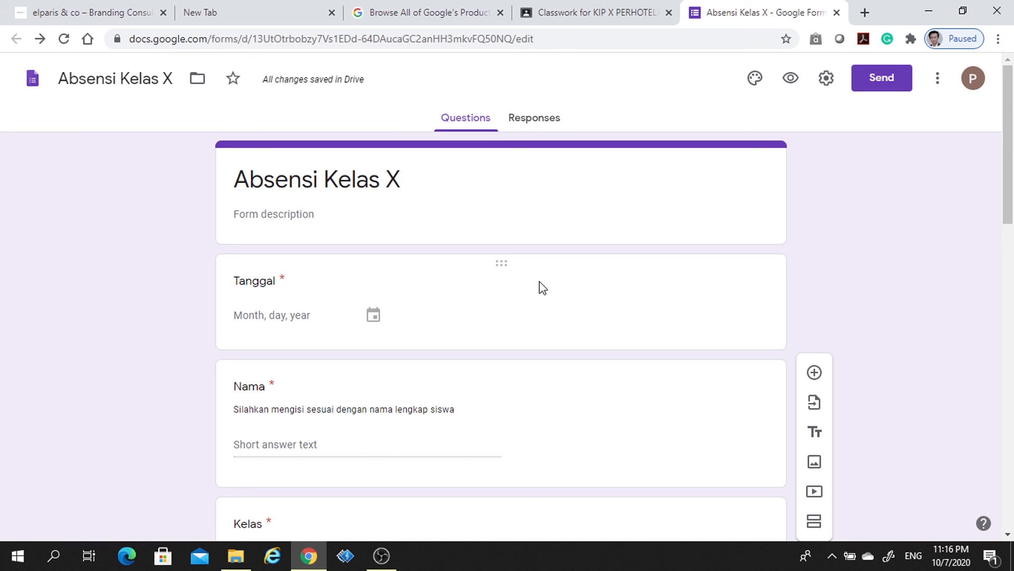
{"action": "left_click", "coordinate": [790, 80]}
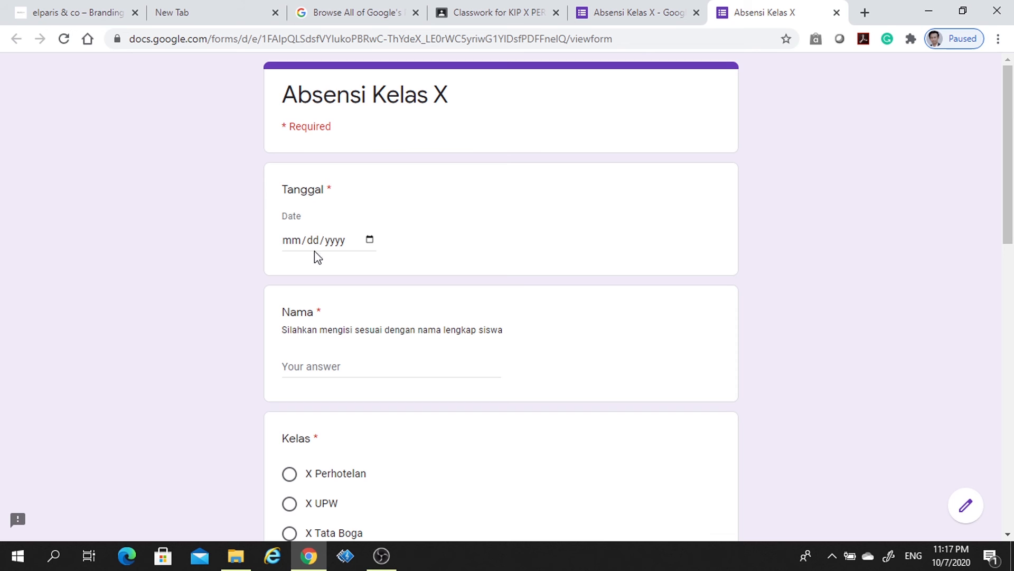
{"action": "scroll", "coordinate": [343, 362], "scroll_direction": "down", "scroll_amount": 4}
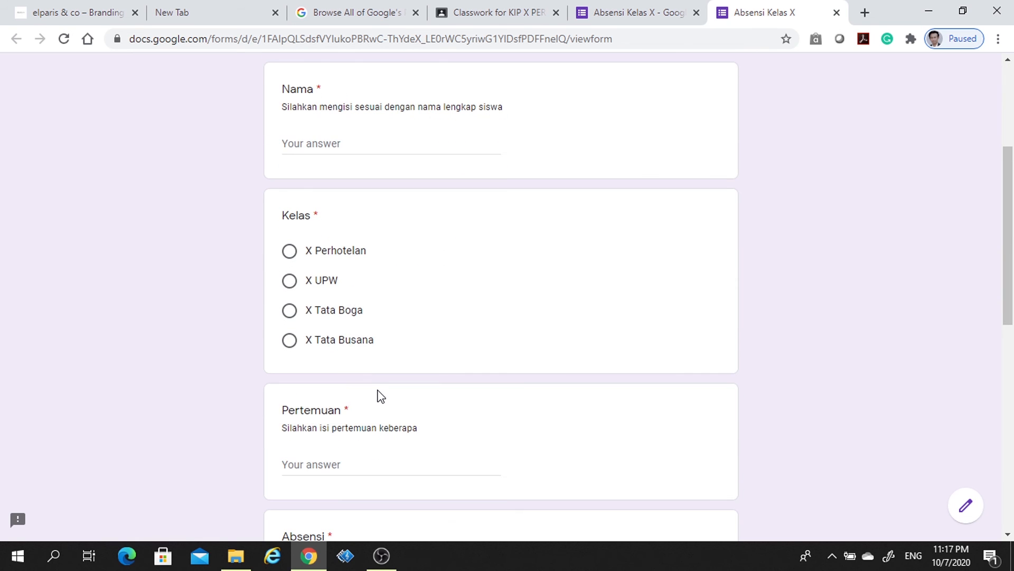
{"action": "scroll", "coordinate": [378, 394], "scroll_direction": "down", "scroll_amount": 3}
{"action": "scroll", "coordinate": [338, 369], "scroll_direction": "down", "scroll_amount": 4}
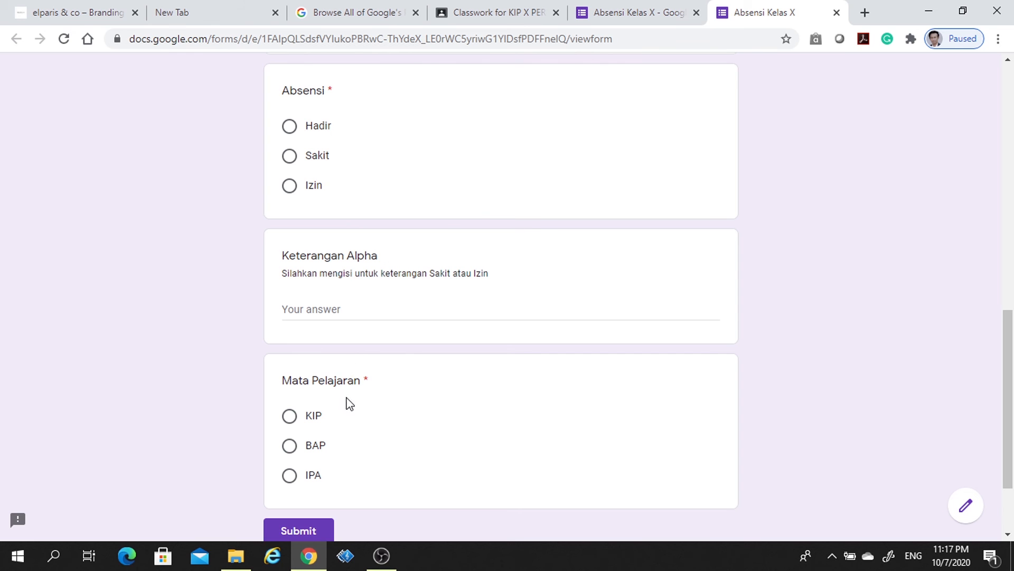
{"action": "scroll", "coordinate": [349, 402], "scroll_direction": "down", "scroll_amount": 2}
{"action": "scroll", "coordinate": [351, 403], "scroll_direction": "up", "scroll_amount": 13}
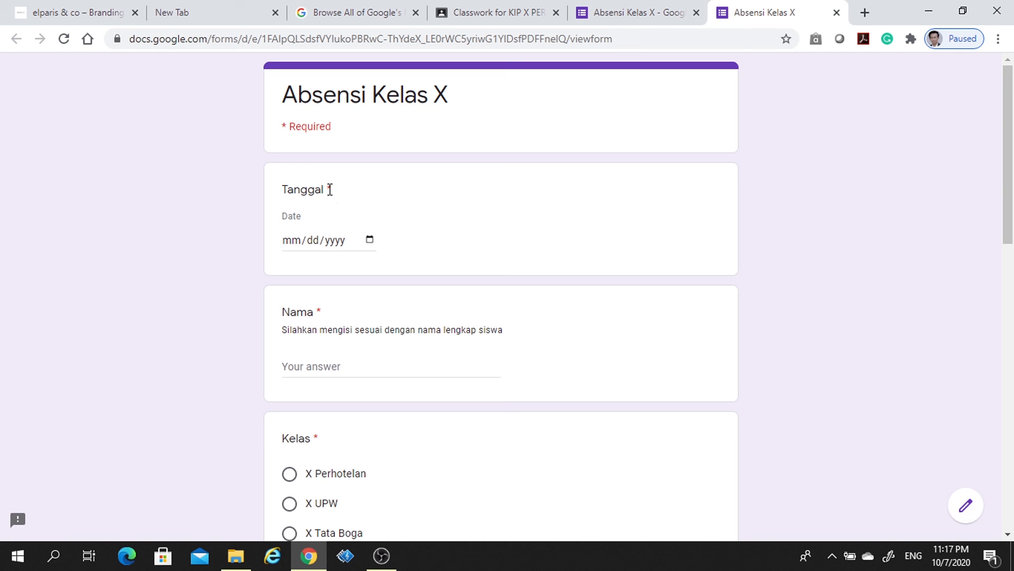
{"action": "scroll", "coordinate": [353, 420], "scroll_direction": "down", "scroll_amount": 5}
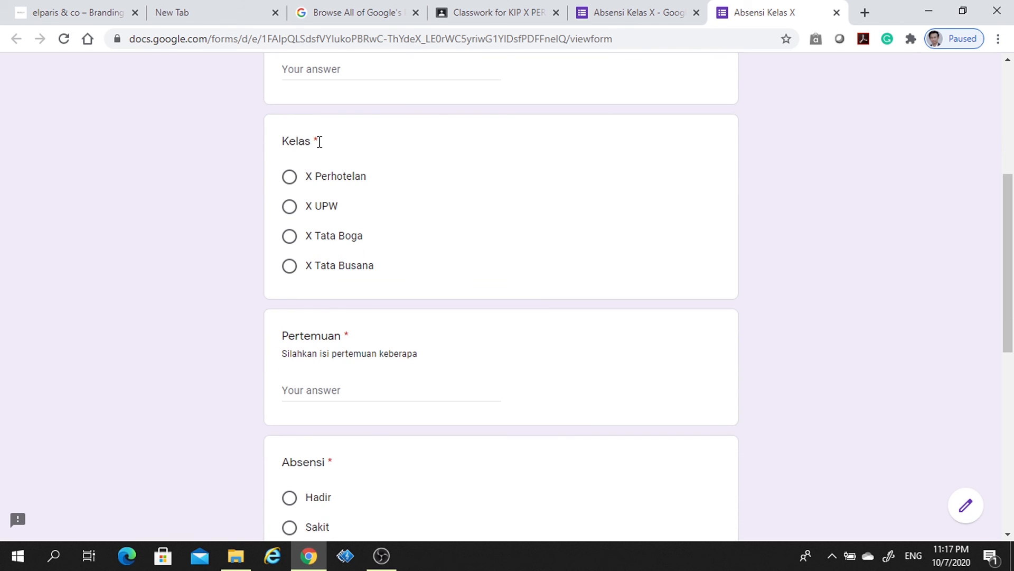
{"action": "scroll", "coordinate": [418, 419], "scroll_direction": "down", "scroll_amount": 4}
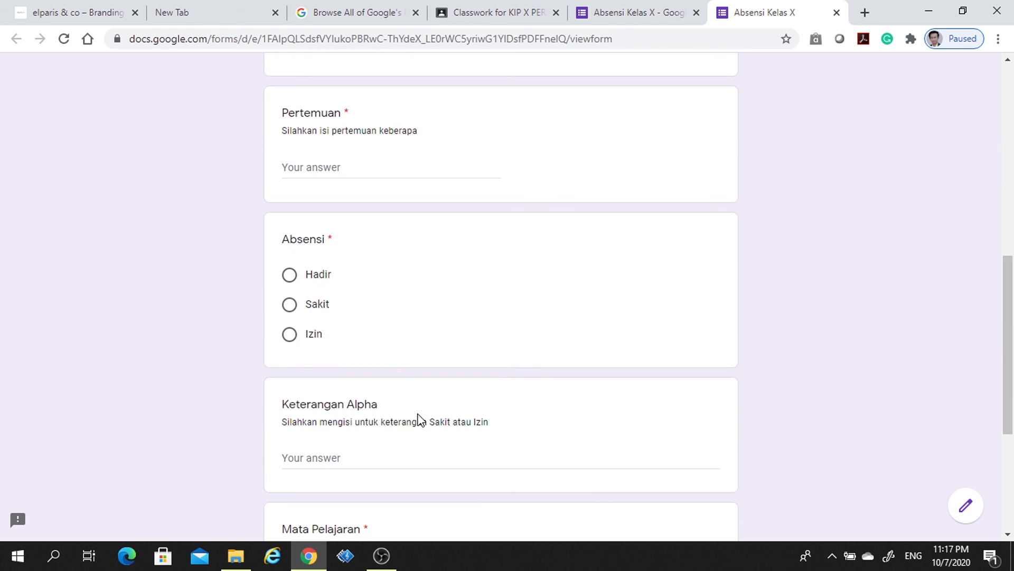
{"action": "scroll", "coordinate": [376, 421], "scroll_direction": "down", "scroll_amount": 3}
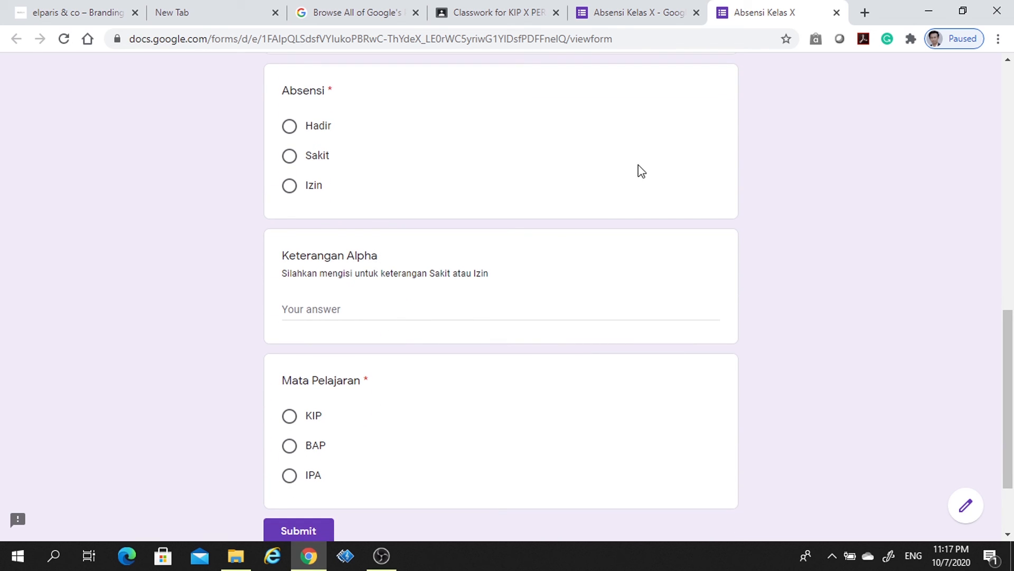
{"action": "scroll", "coordinate": [503, 342], "scroll_direction": "up", "scroll_amount": 3}
{"action": "scroll", "coordinate": [502, 342], "scroll_direction": "up", "scroll_amount": 9}
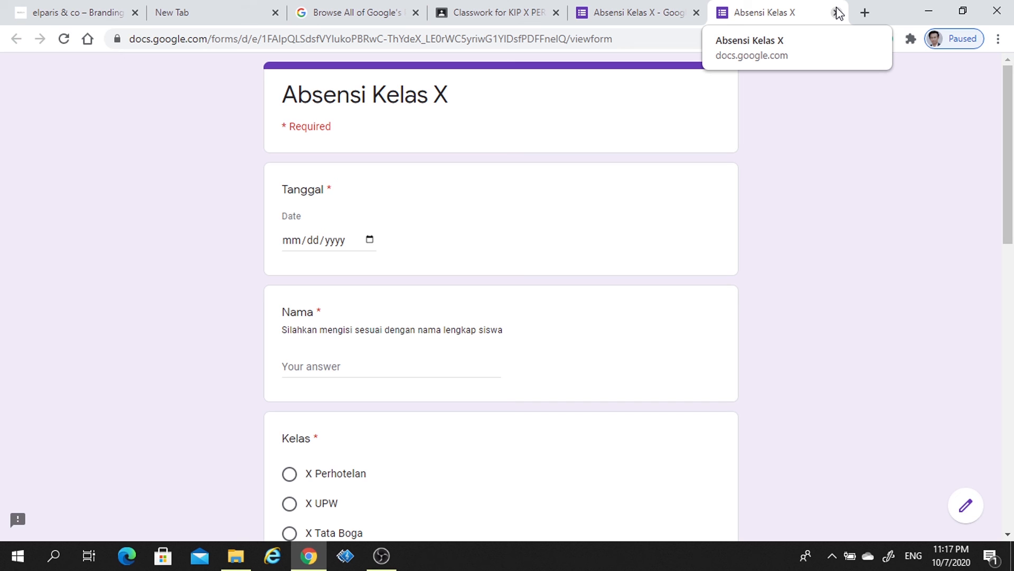
Step: Close the form preview and the form editor, and post the Absensi Kelas X material to the class in Google Classroom
{"action": "left_click", "coordinate": [836, 12]}
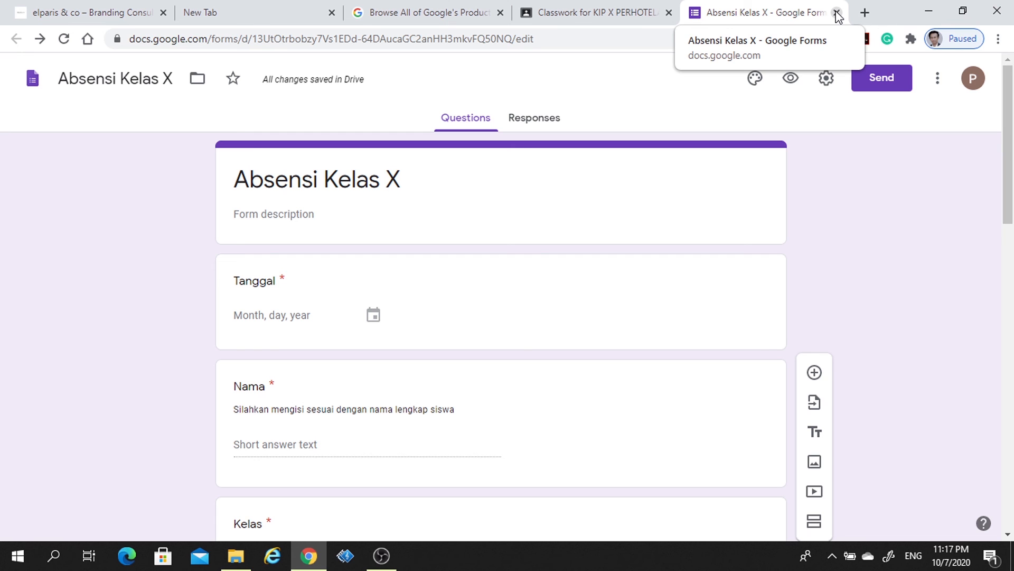
{"action": "left_click", "coordinate": [836, 12]}
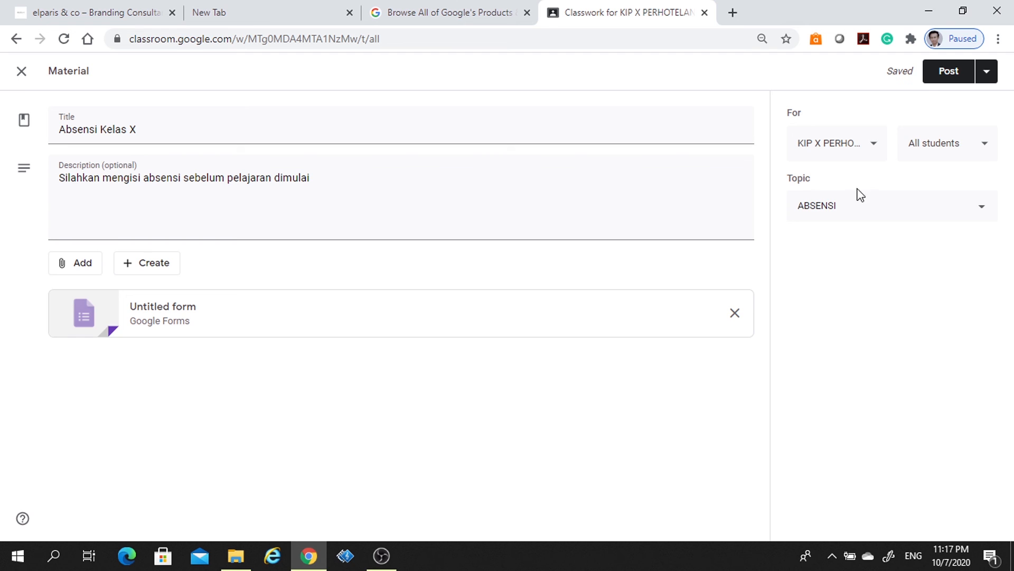
{"action": "left_click", "coordinate": [945, 76]}
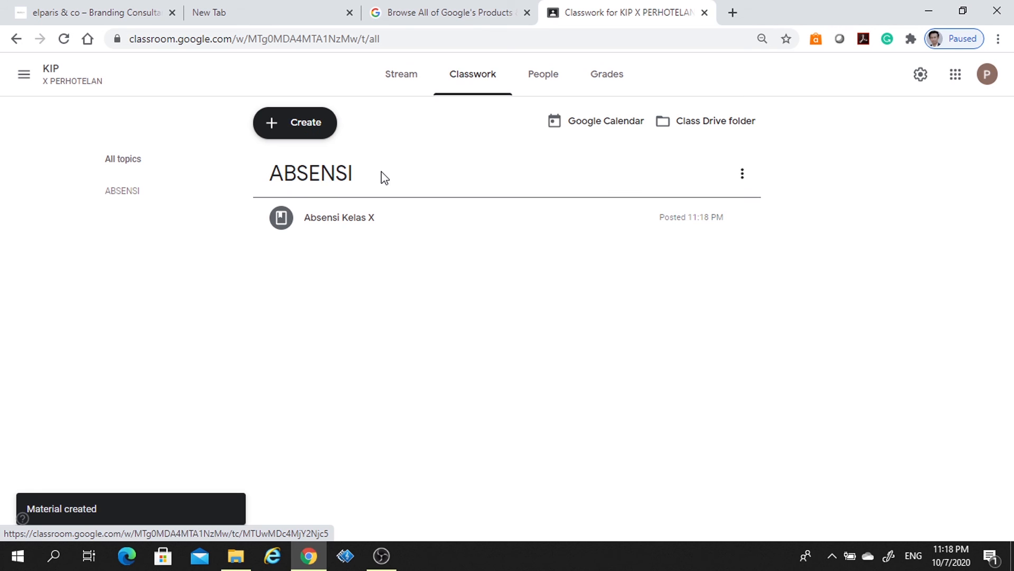
Step: Expand the posted Absensi Kelas X material under the ABSENSI topic and check its announcement in the class stream
{"action": "left_click", "coordinate": [340, 227]}
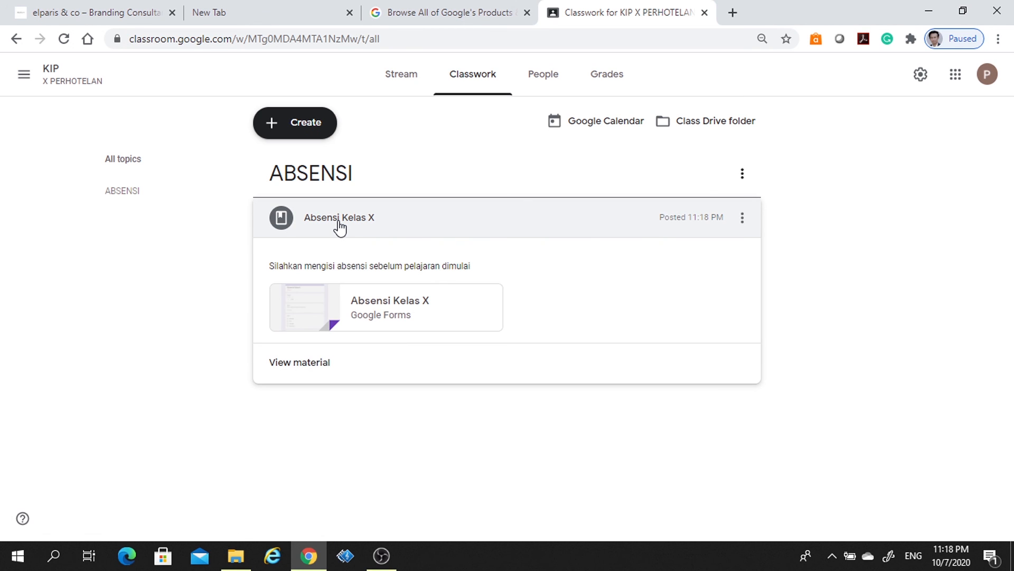
{"action": "left_click", "coordinate": [404, 84]}
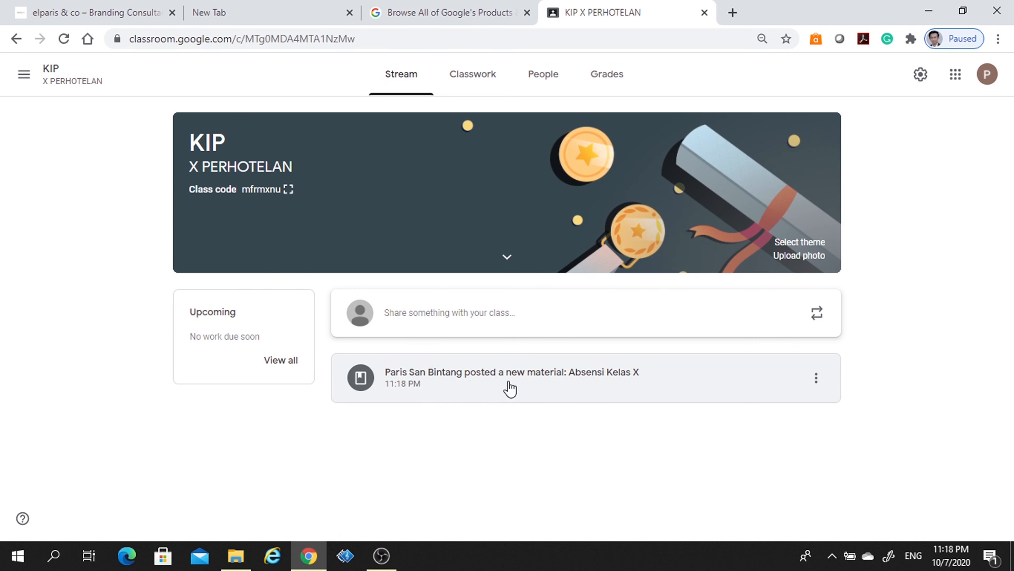
{"action": "left_click", "coordinate": [472, 78]}
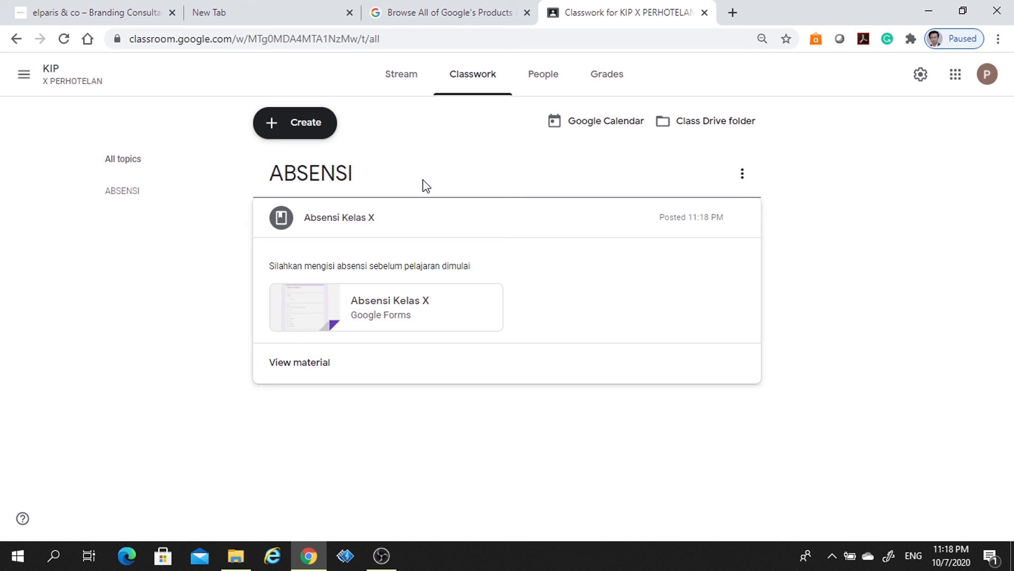
{"action": "left_click", "coordinate": [387, 80]}
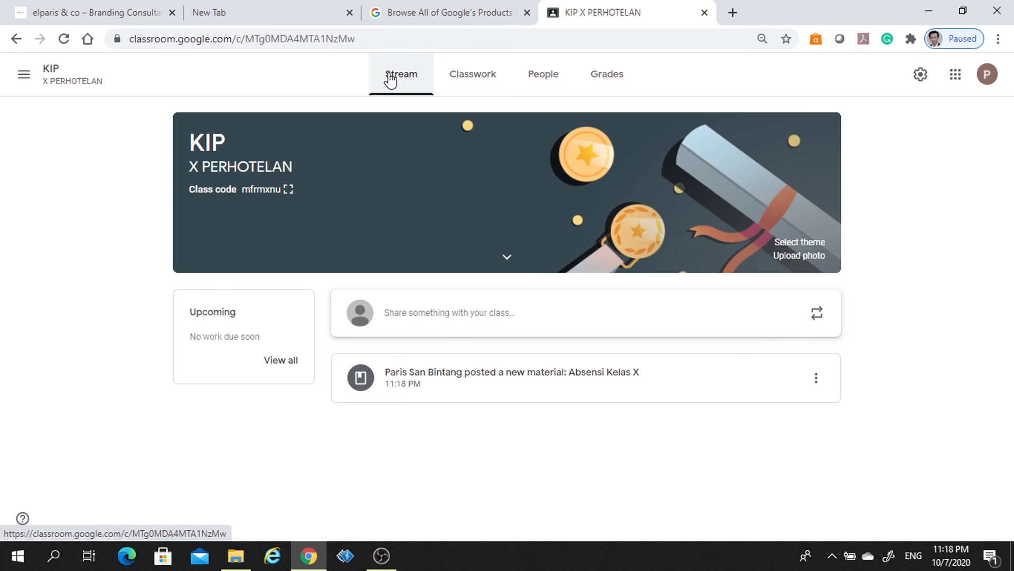